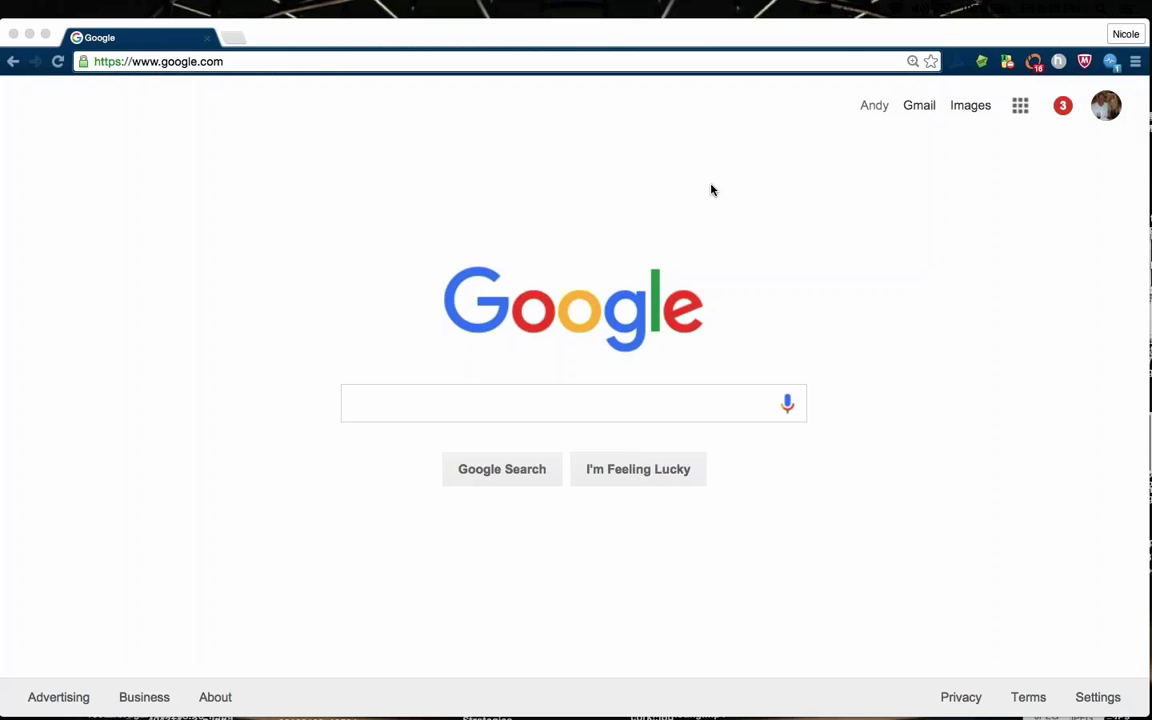
{"action": "left_click", "coordinate": [188, 62]}
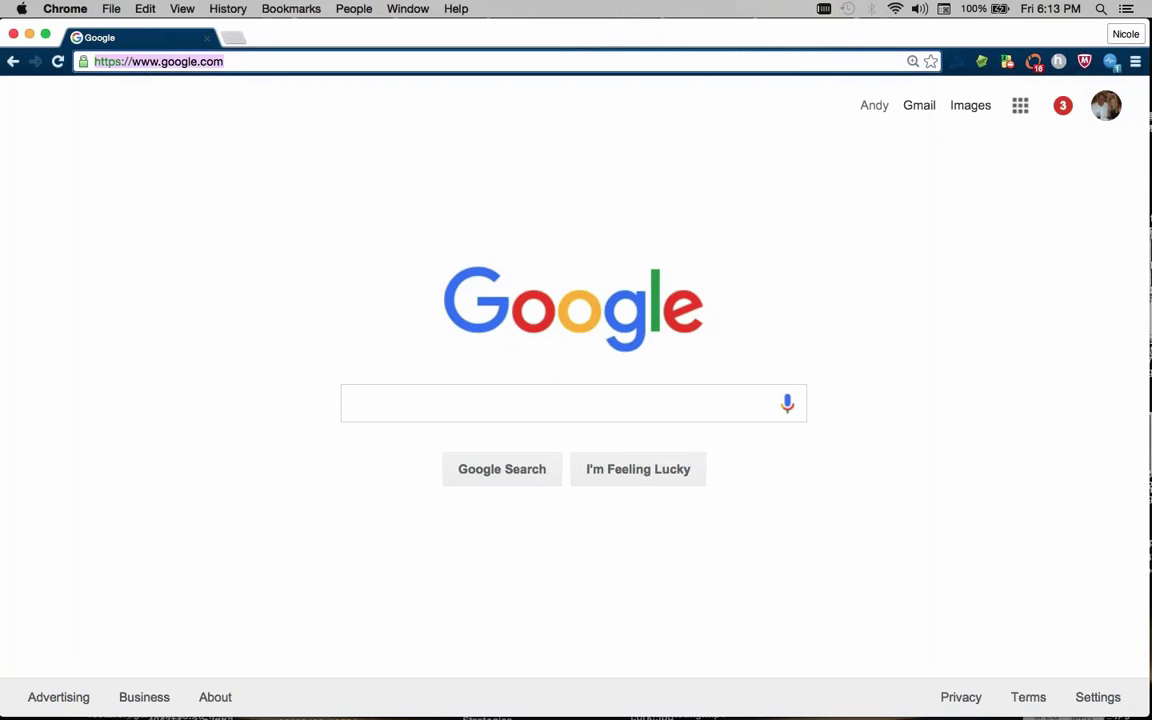
{"action": "type", "text": "www.coin"}
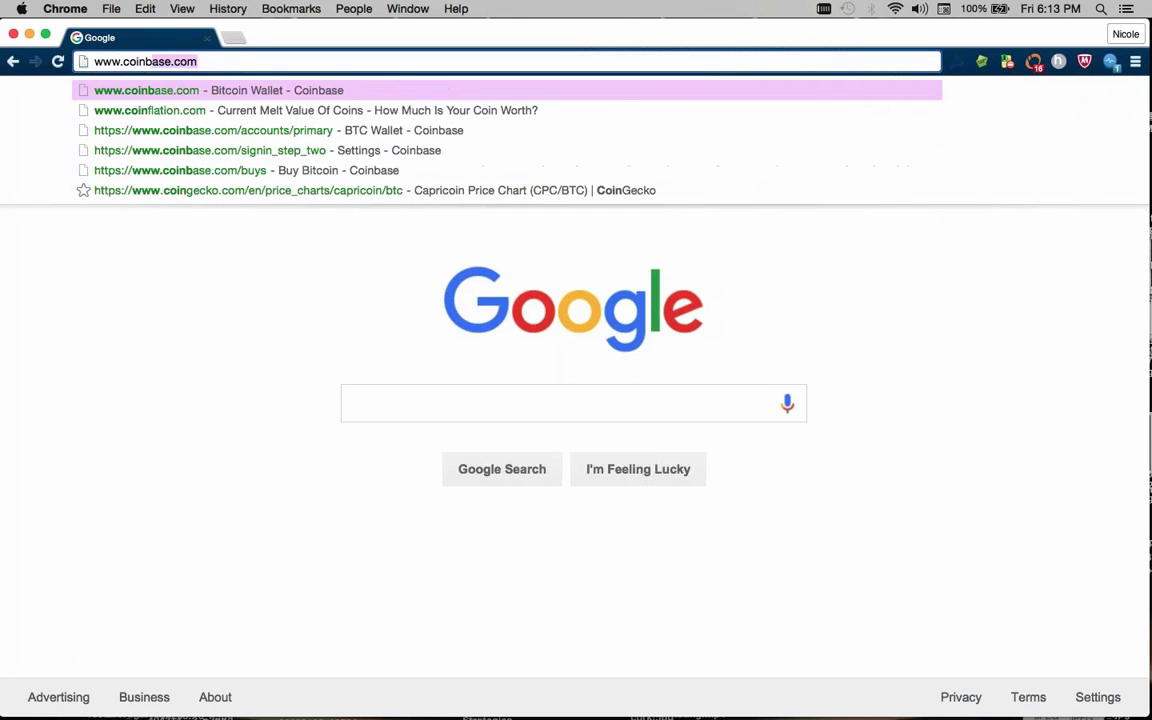
{"action": "type", "text": "base.com"}
{"action": "key", "text": "Return"}
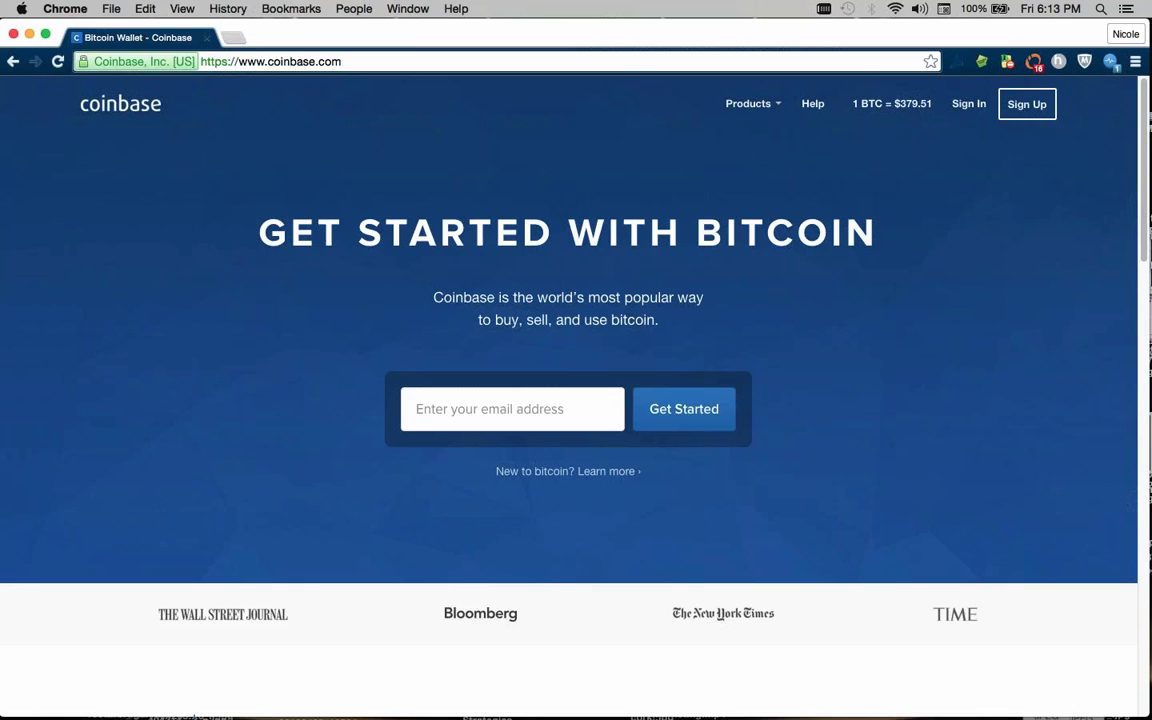
Sign up with an autofilled name, a replacement email and a password, accepting the User Agreement.
{"action": "left_click", "coordinate": [1017, 111]}
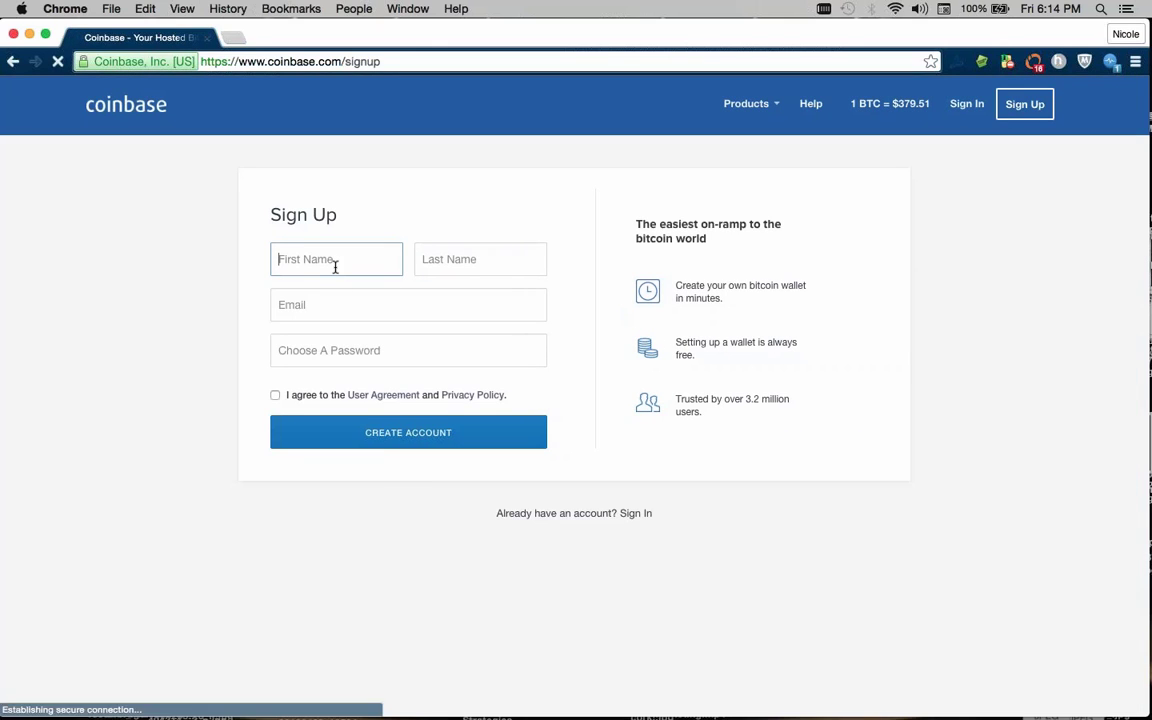
{"action": "type", "text": "Andy"}
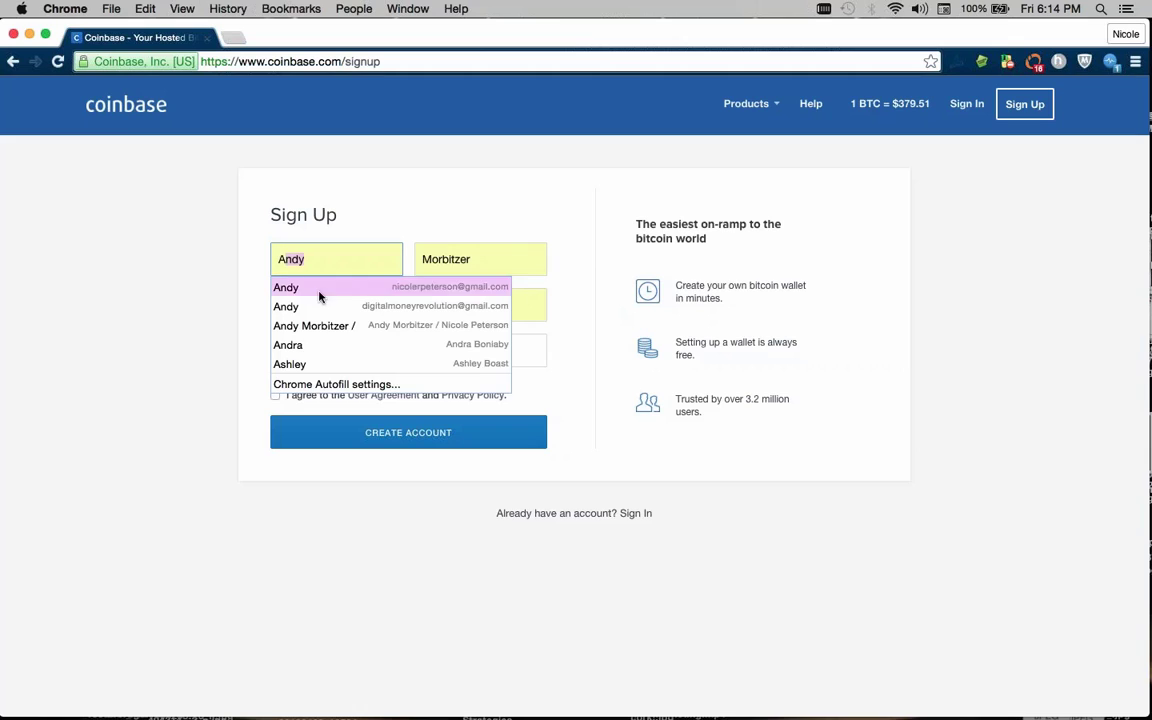
{"action": "left_click", "coordinate": [318, 289]}
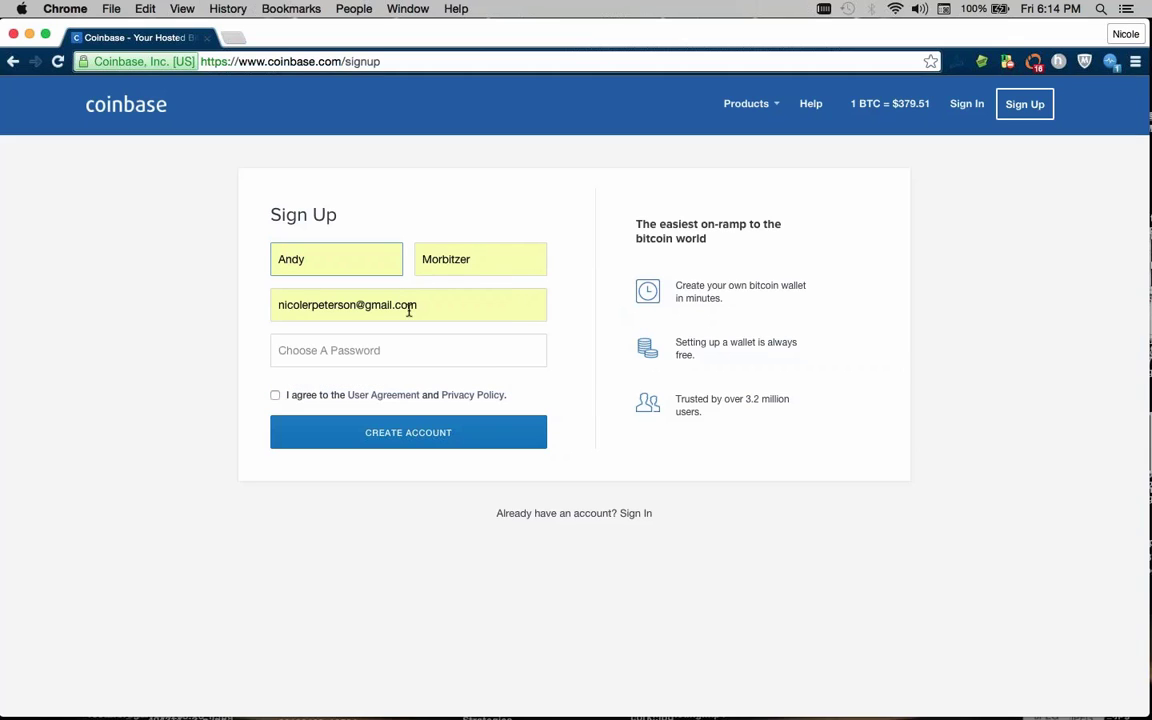
{"action": "left_click_drag", "start_coordinate": [409, 311], "coordinate": [280, 298]}
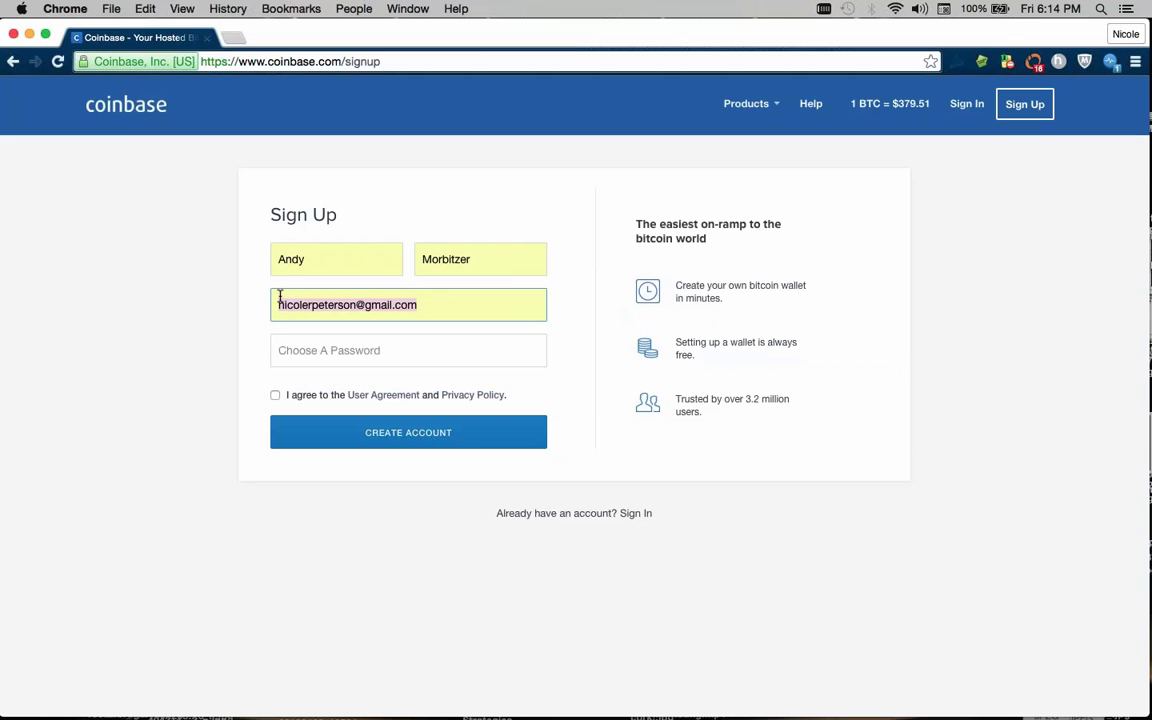
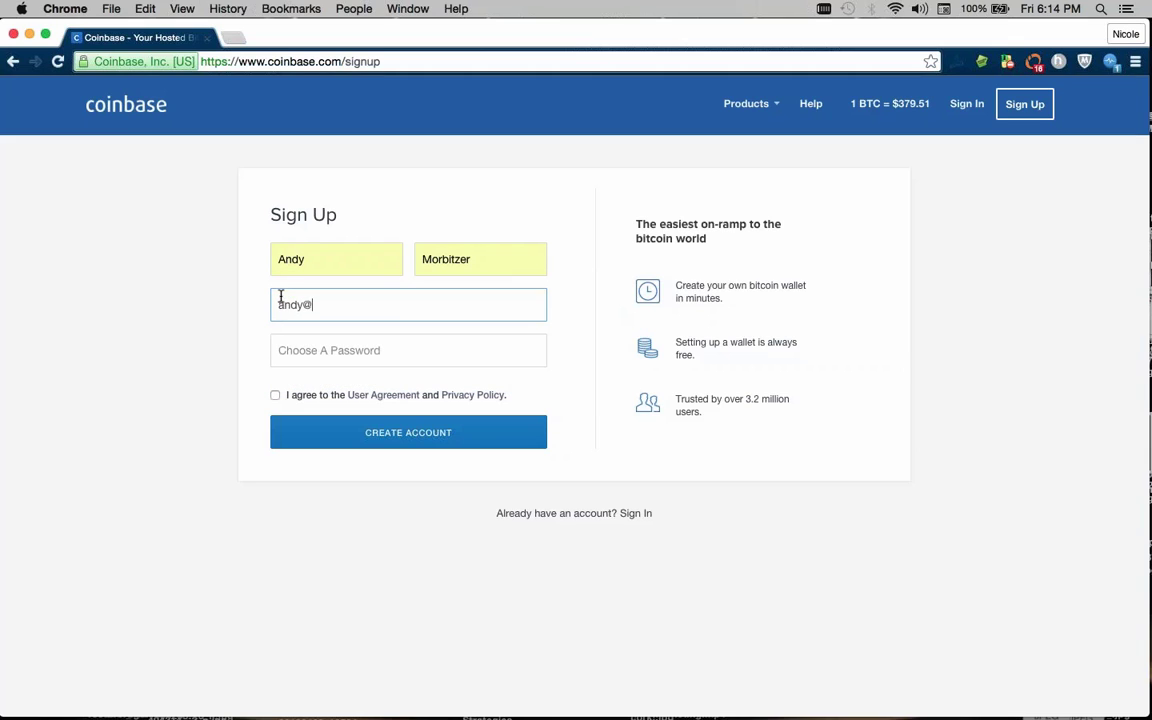
{"action": "key", "text": "Tab"}
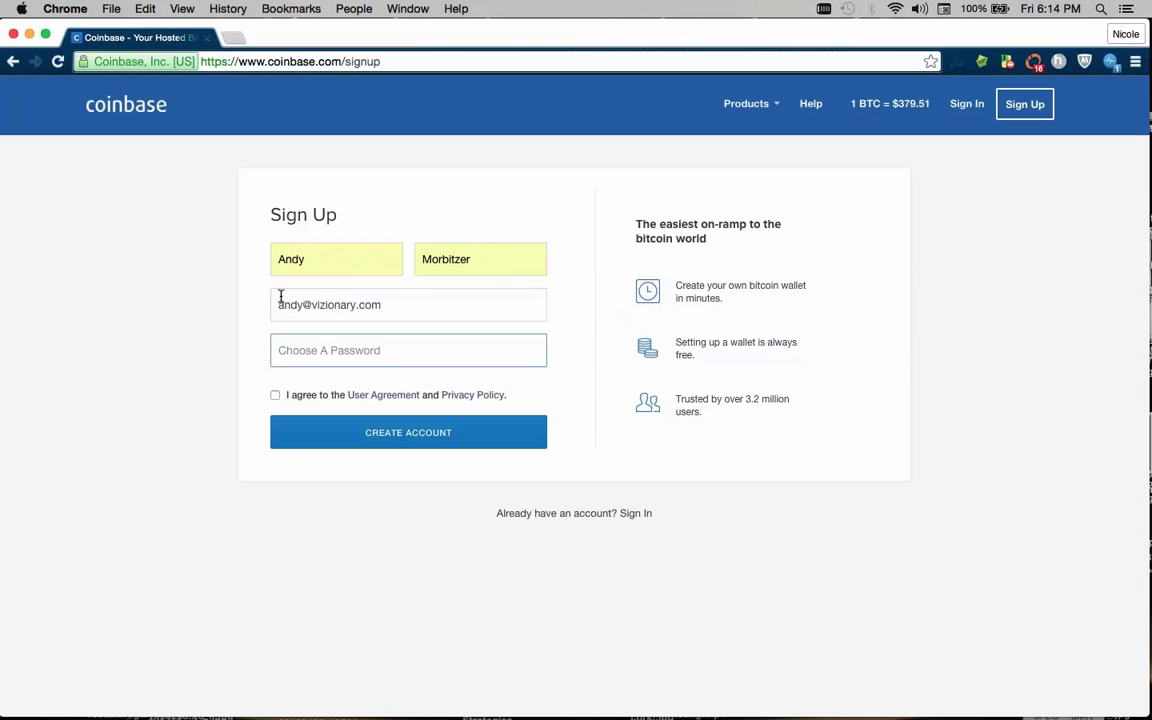
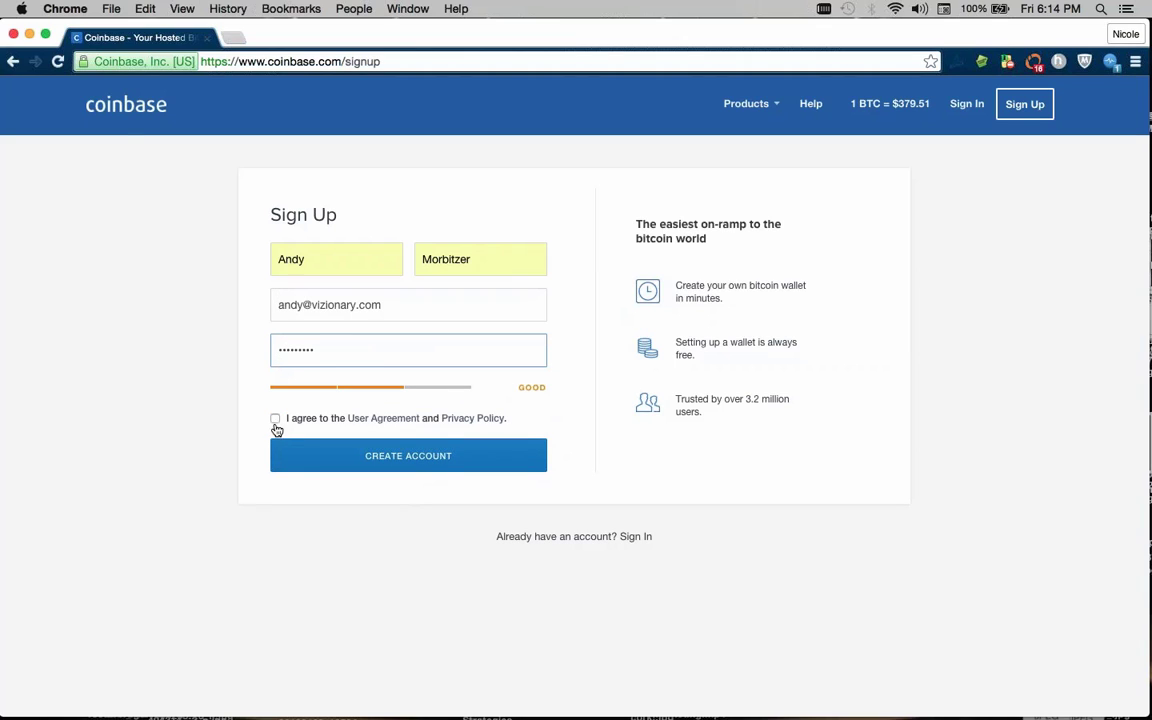
{"action": "left_click", "coordinate": [275, 418]}
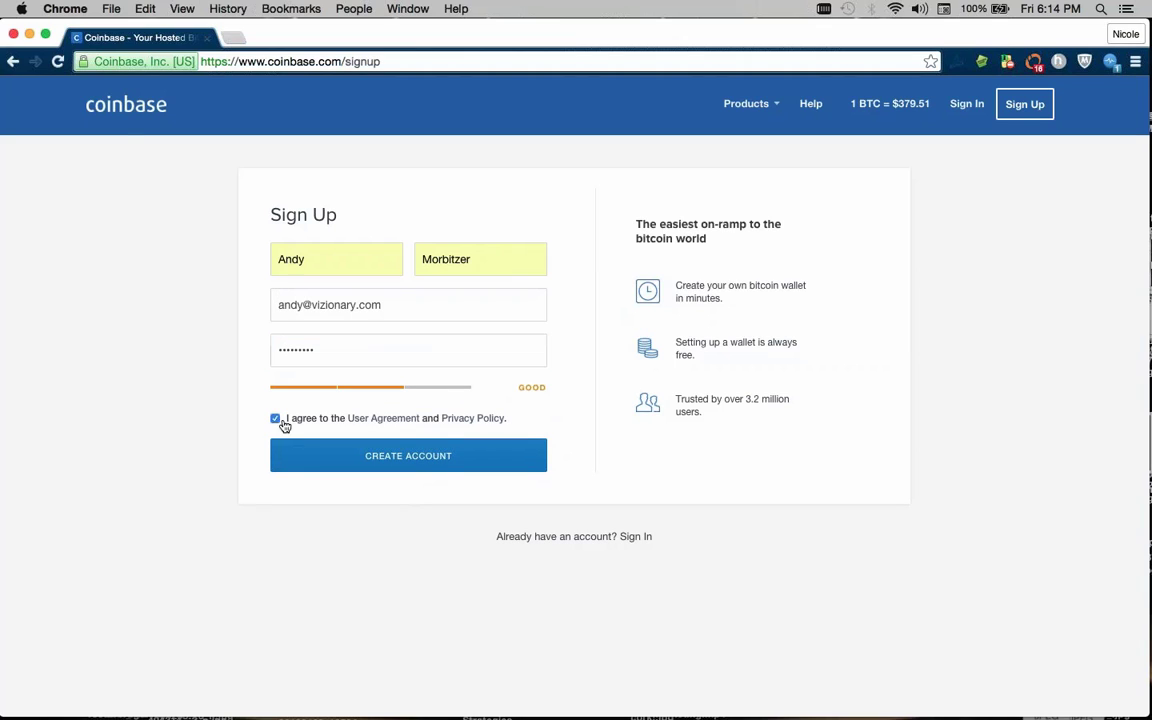
{"action": "left_click", "coordinate": [400, 457]}
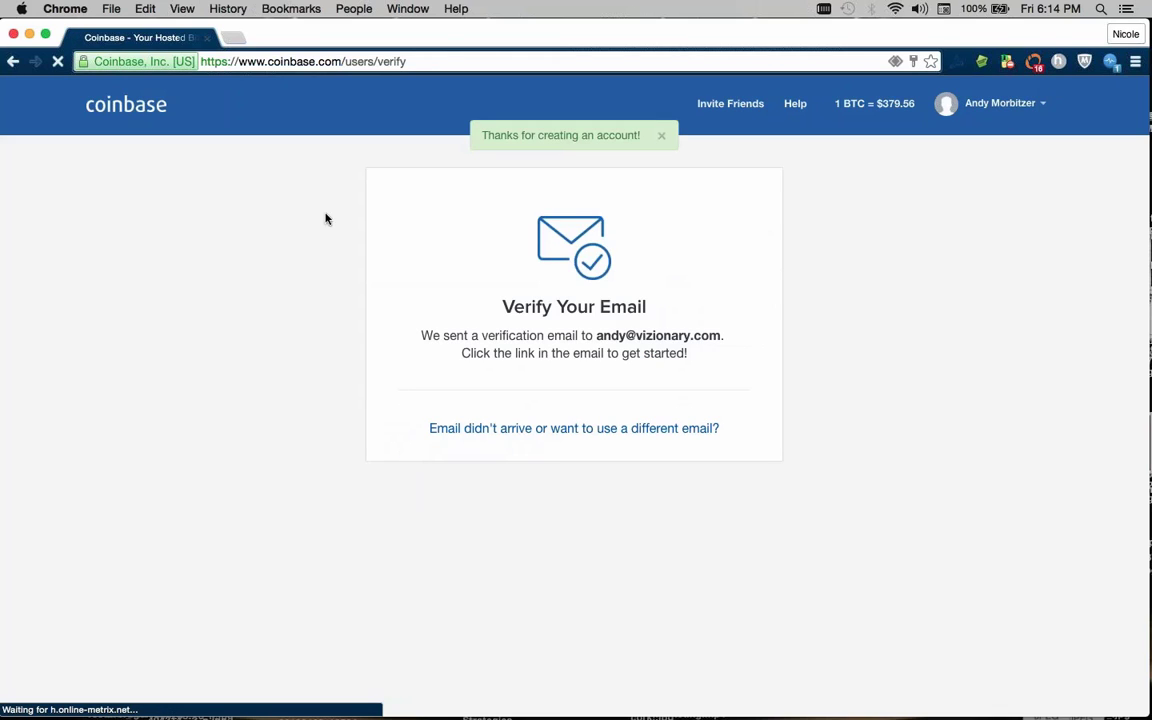
In a new Gmail tab, open the Coinbase verification email and scroll to its Verify button.
{"action": "left_click", "coordinate": [236, 39]}
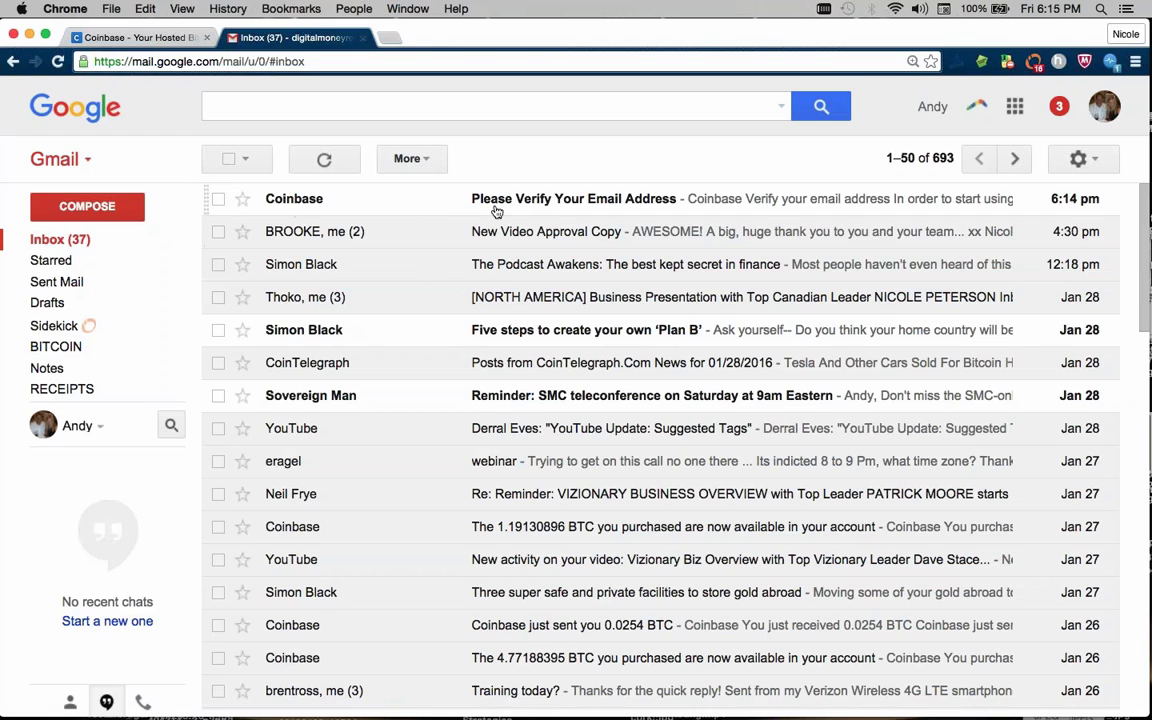
{"action": "left_click", "coordinate": [564, 200]}
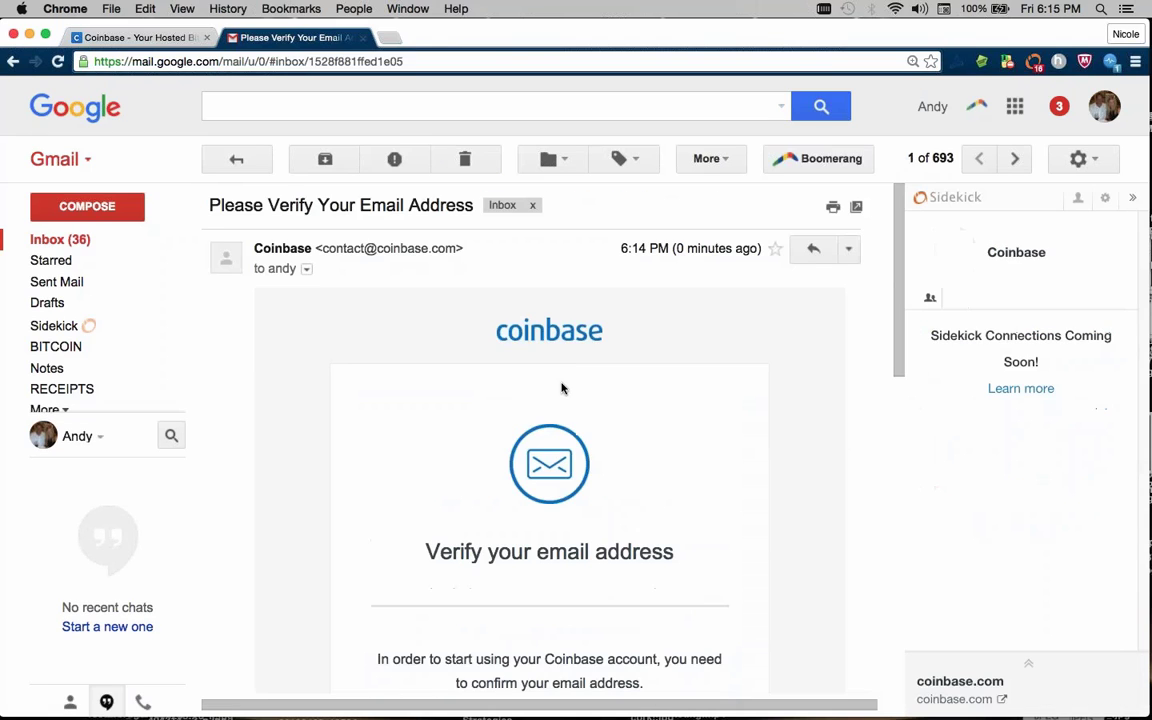
{"action": "scroll", "coordinate": [561, 388], "scroll_direction": "down", "scroll_amount": 5}
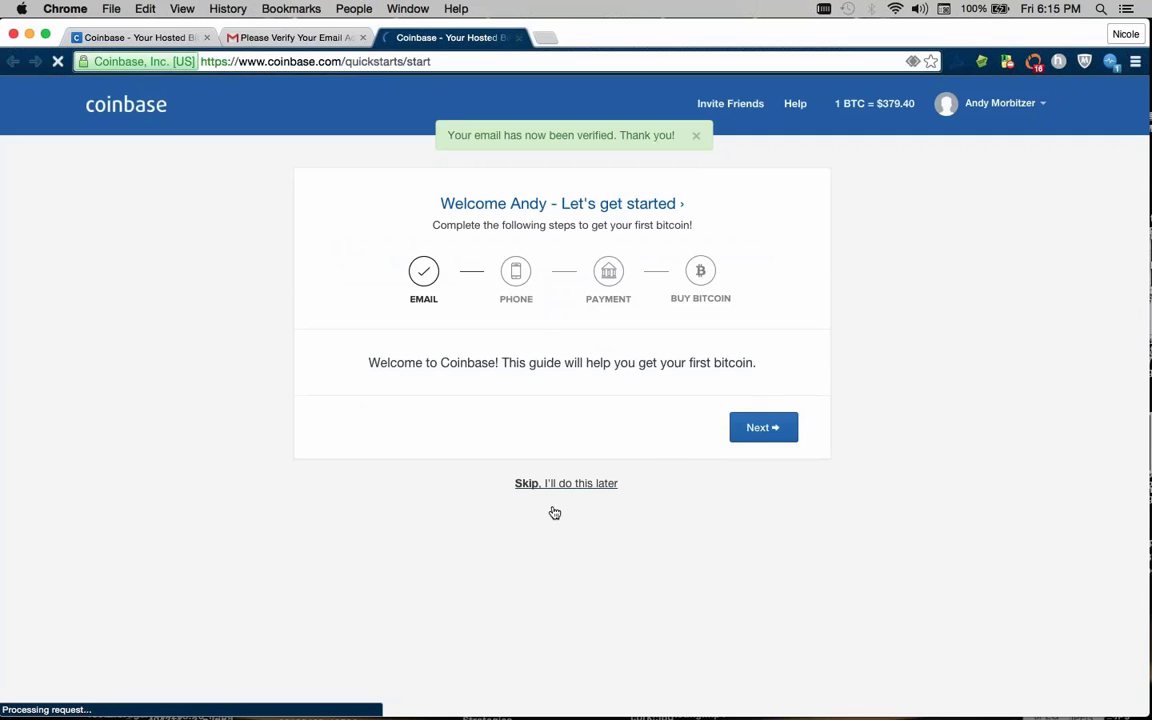
Add the autofilled US phone number and confirm it with the SMS verification code.
{"action": "left_click", "coordinate": [752, 429]}
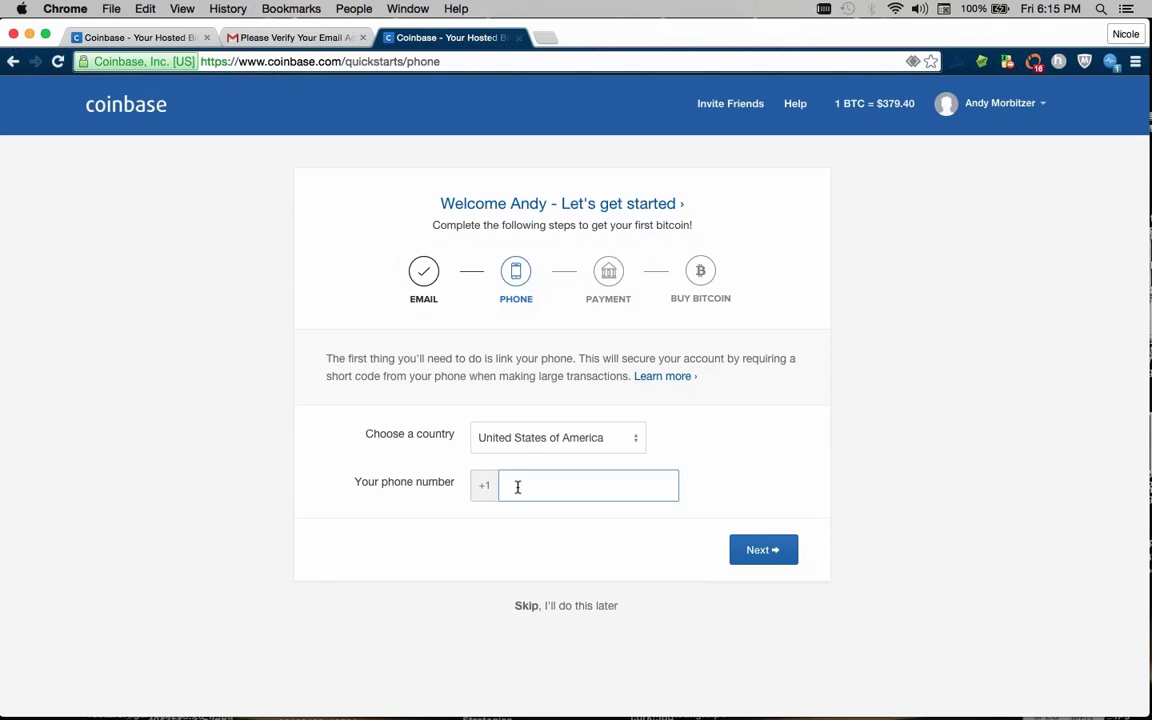
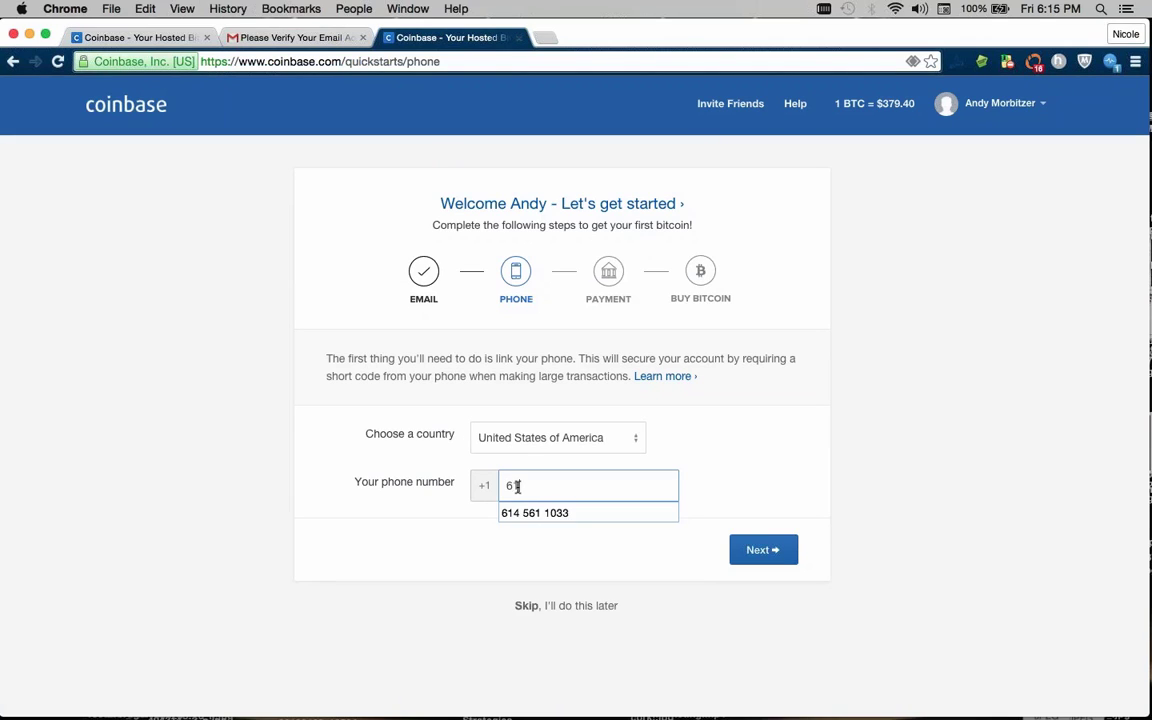
{"action": "left_click", "coordinate": [548, 513]}
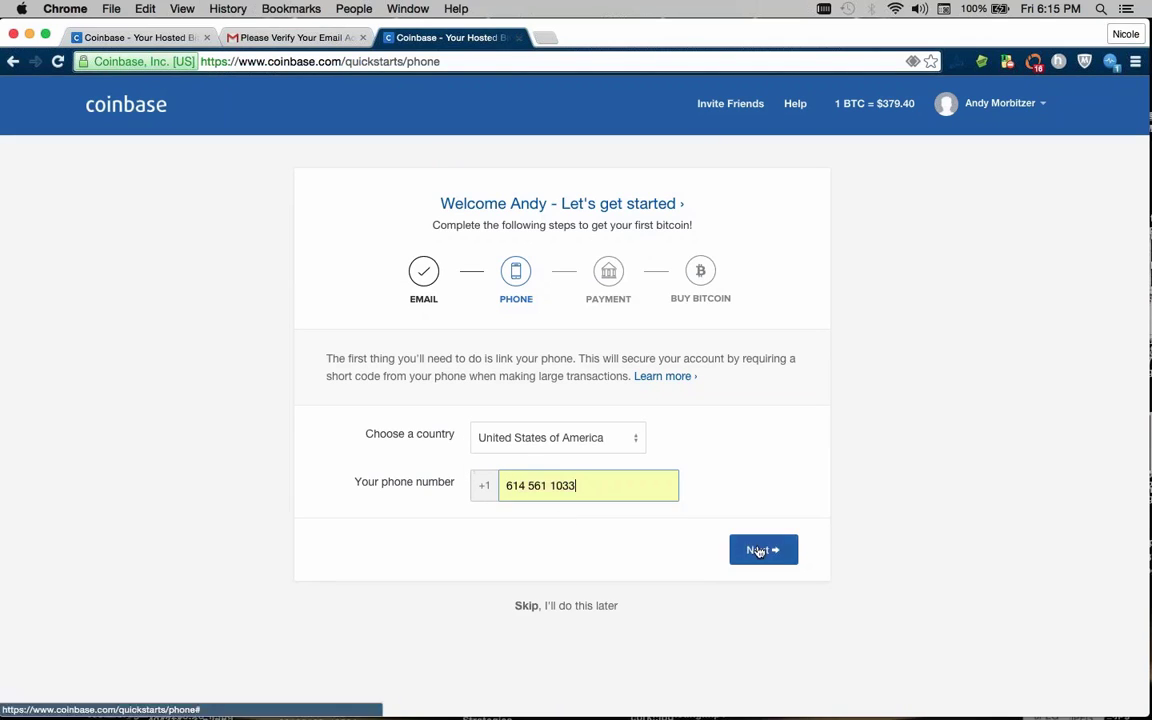
{"action": "left_click", "coordinate": [760, 549]}
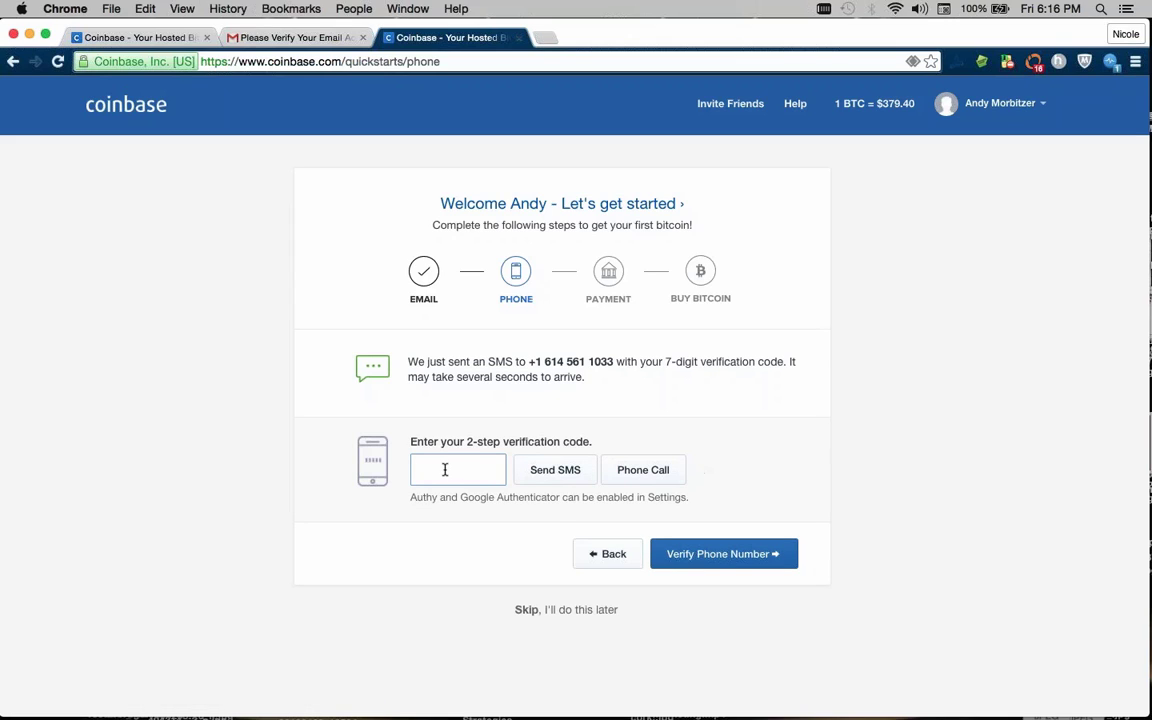
{"action": "left_click", "coordinate": [724, 560]}
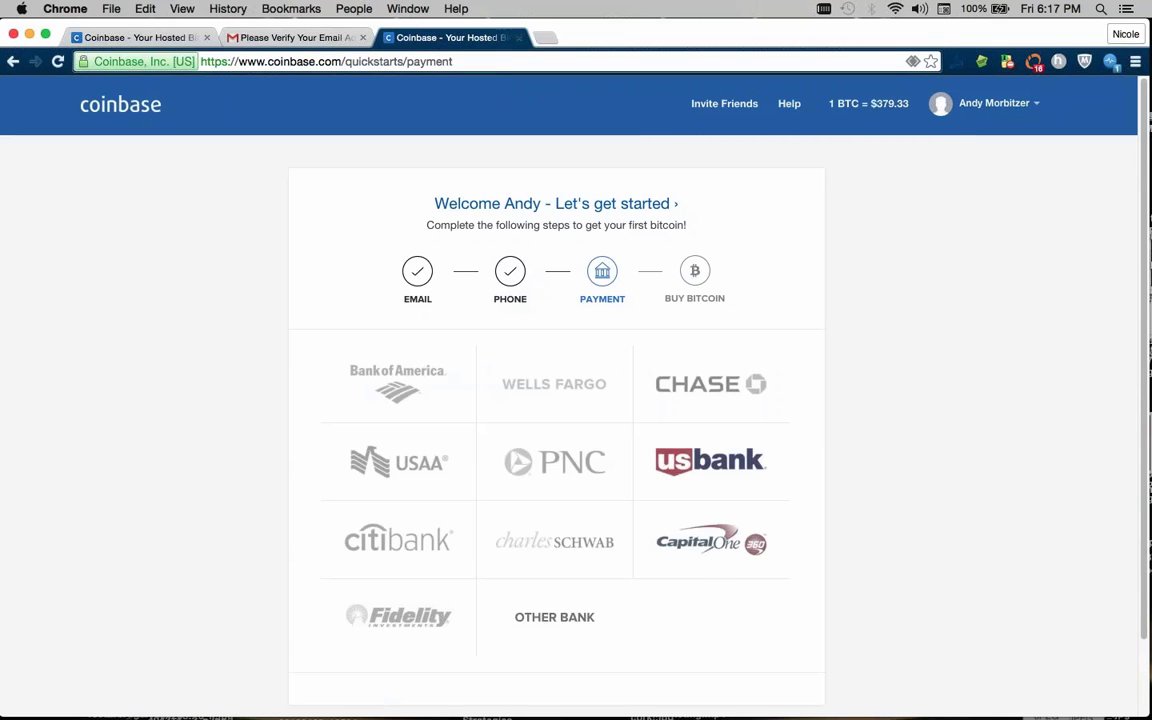
Link Bank of America as the payment method by entering the bank username and password.
{"action": "scroll", "coordinate": [845, 443], "scroll_direction": "down", "scroll_amount": 2}
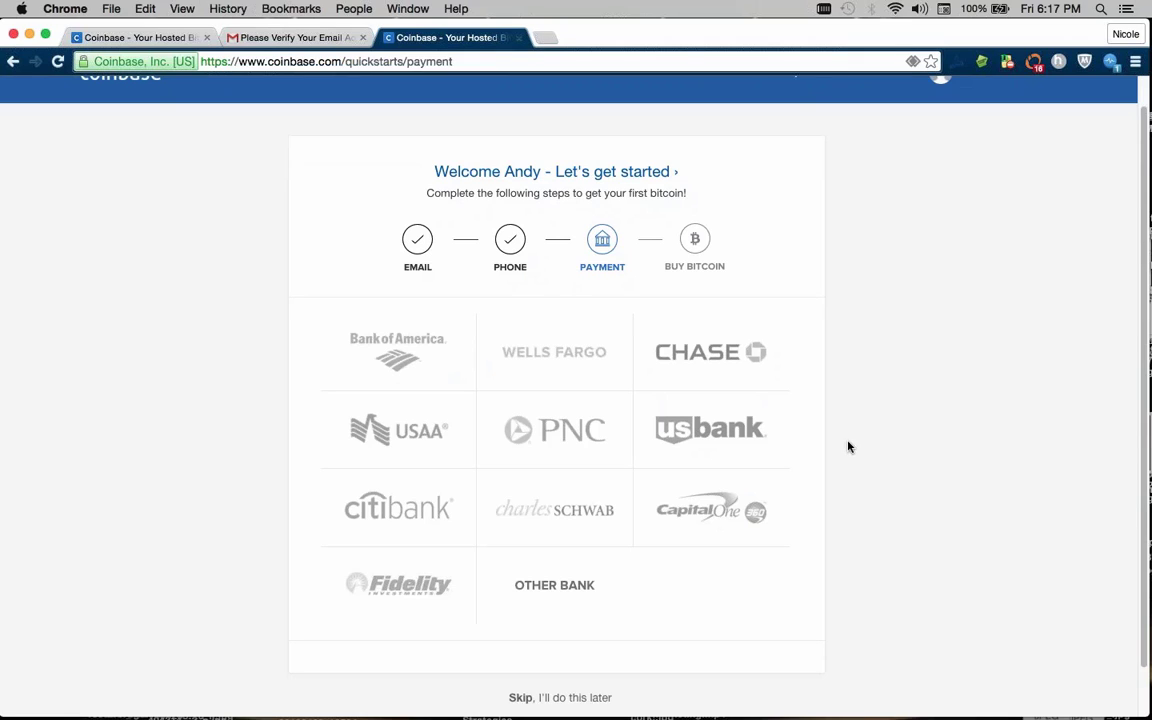
{"action": "left_click", "coordinate": [389, 350]}
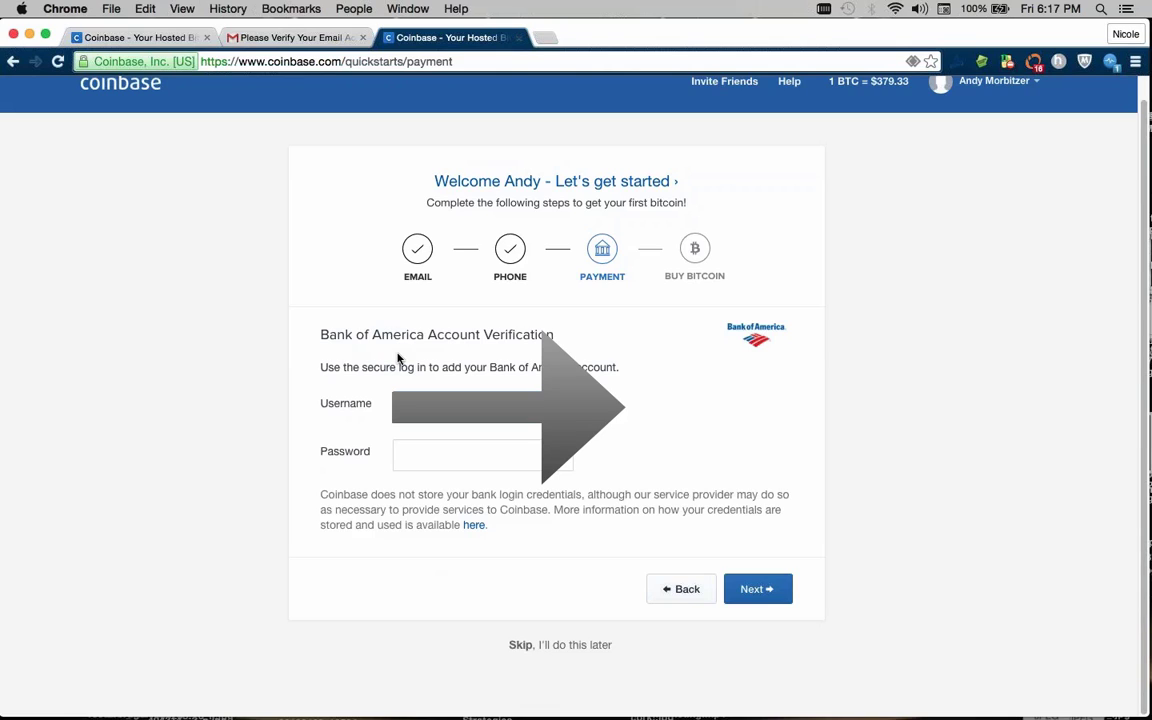
{"action": "key", "text": "Tab"}
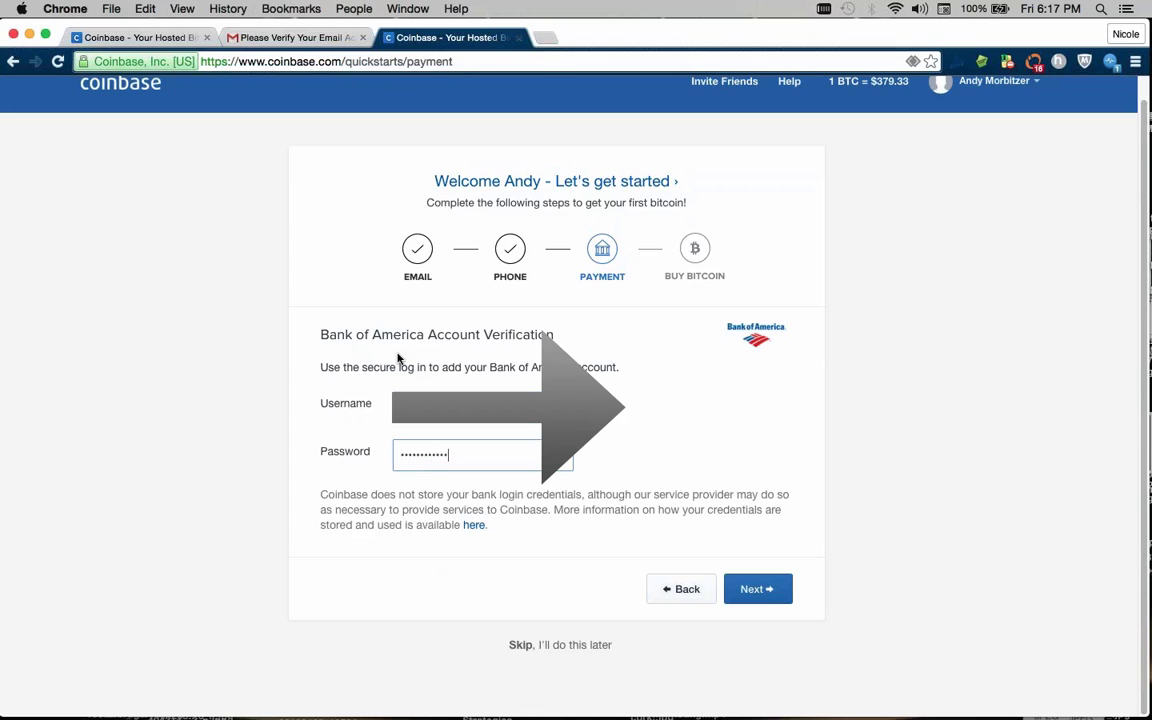
{"action": "left_click", "coordinate": [748, 590]}
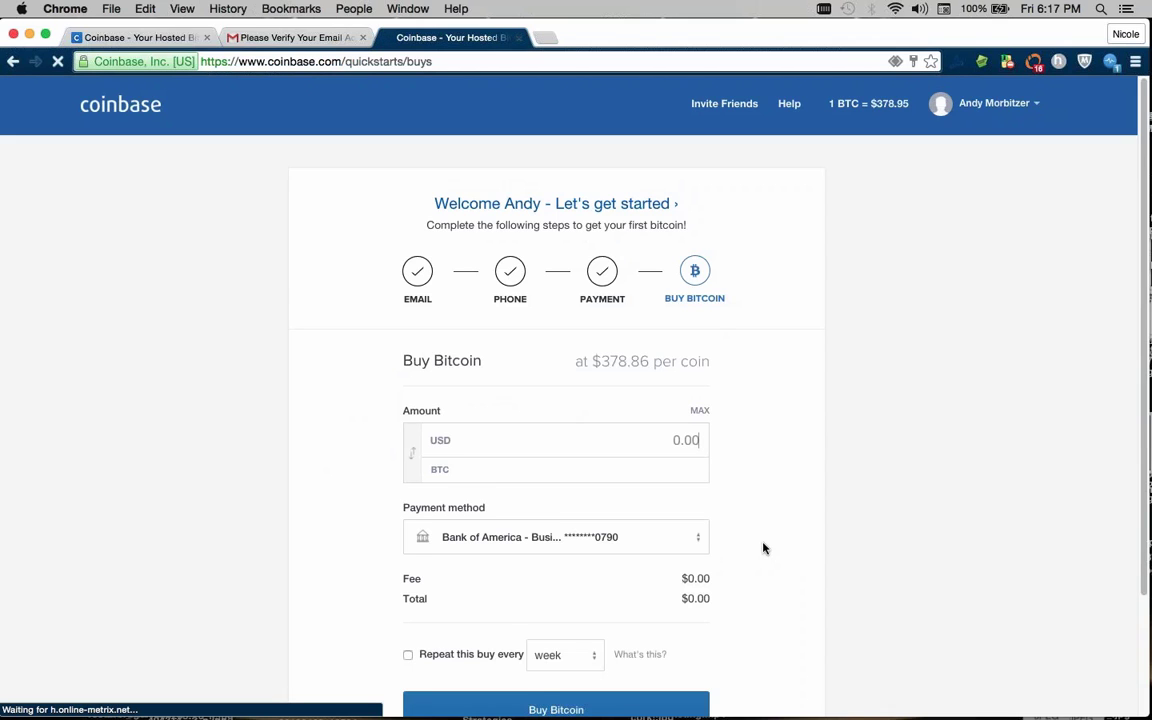
Skip the Buy Bitcoin form with 'Skip, I'll do this later' to reach the 0.0000 BTC Wallet.
{"action": "scroll", "coordinate": [763, 549], "scroll_direction": "down", "scroll_amount": 1}
{"action": "scroll", "coordinate": [763, 549], "scroll_direction": "down", "scroll_amount": 3}
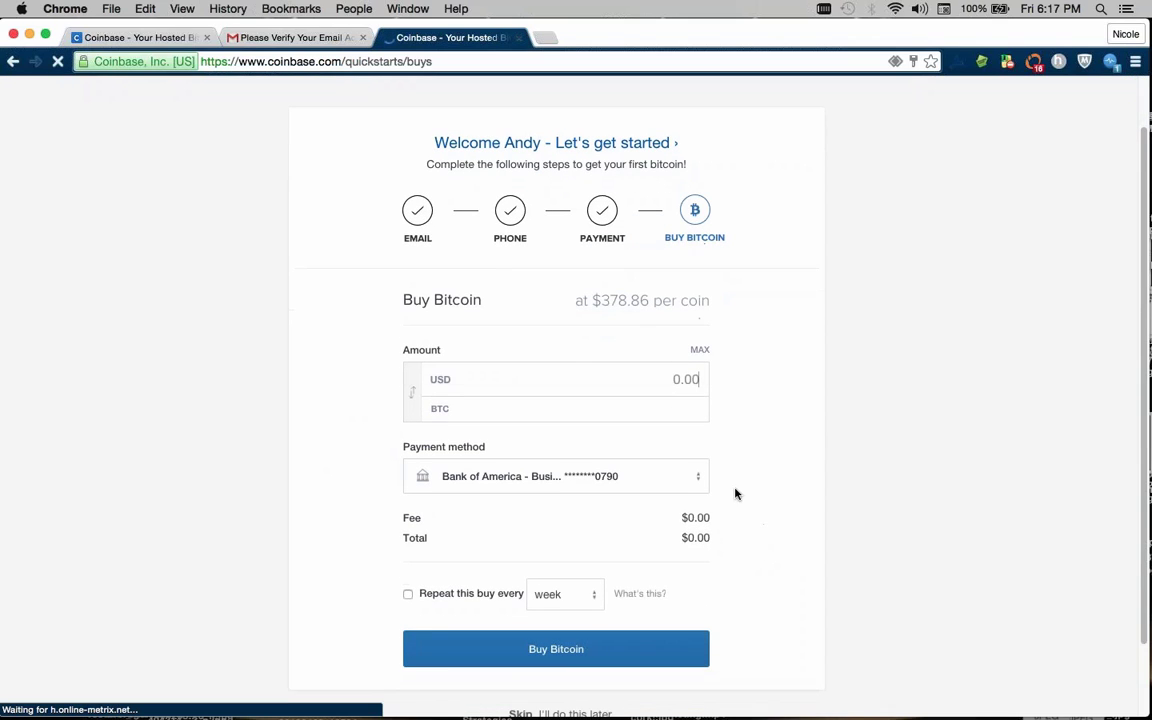
{"action": "scroll", "coordinate": [776, 540], "scroll_direction": "down", "scroll_amount": 1}
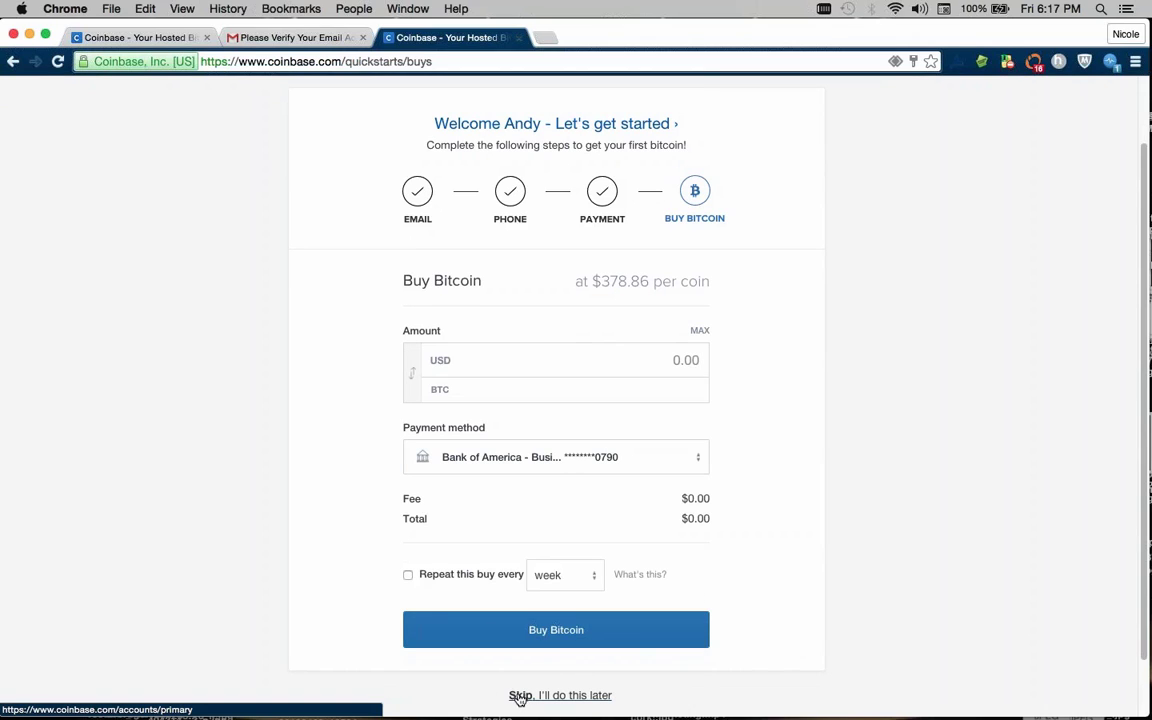
{"action": "left_click", "coordinate": [519, 696]}
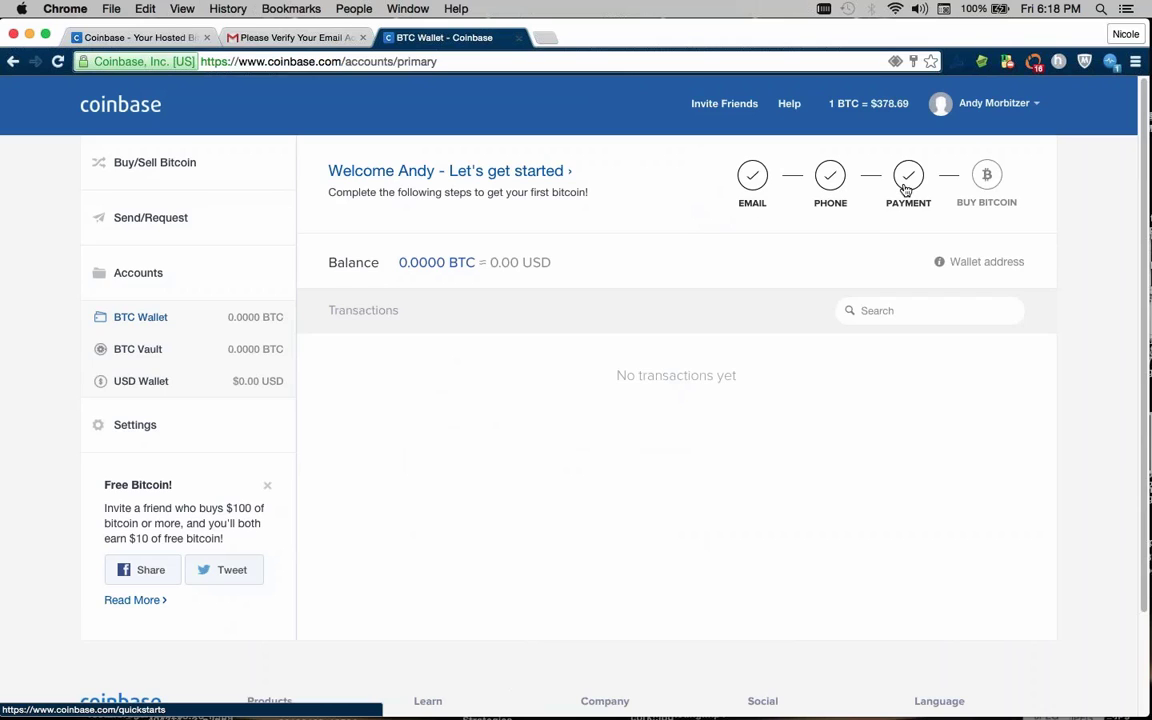
Open Settings and scroll through My Profile to the public Coinbase URL field.
{"action": "left_click", "coordinate": [140, 429]}
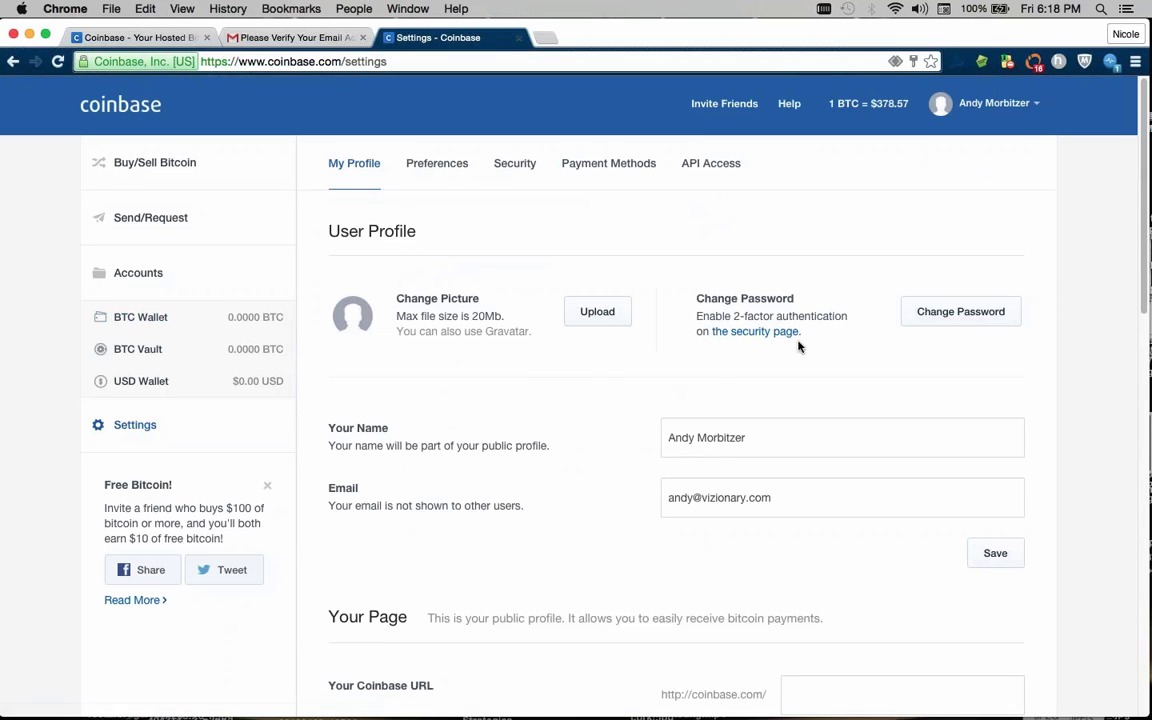
{"action": "scroll", "coordinate": [620, 424], "scroll_direction": "down", "scroll_amount": 3}
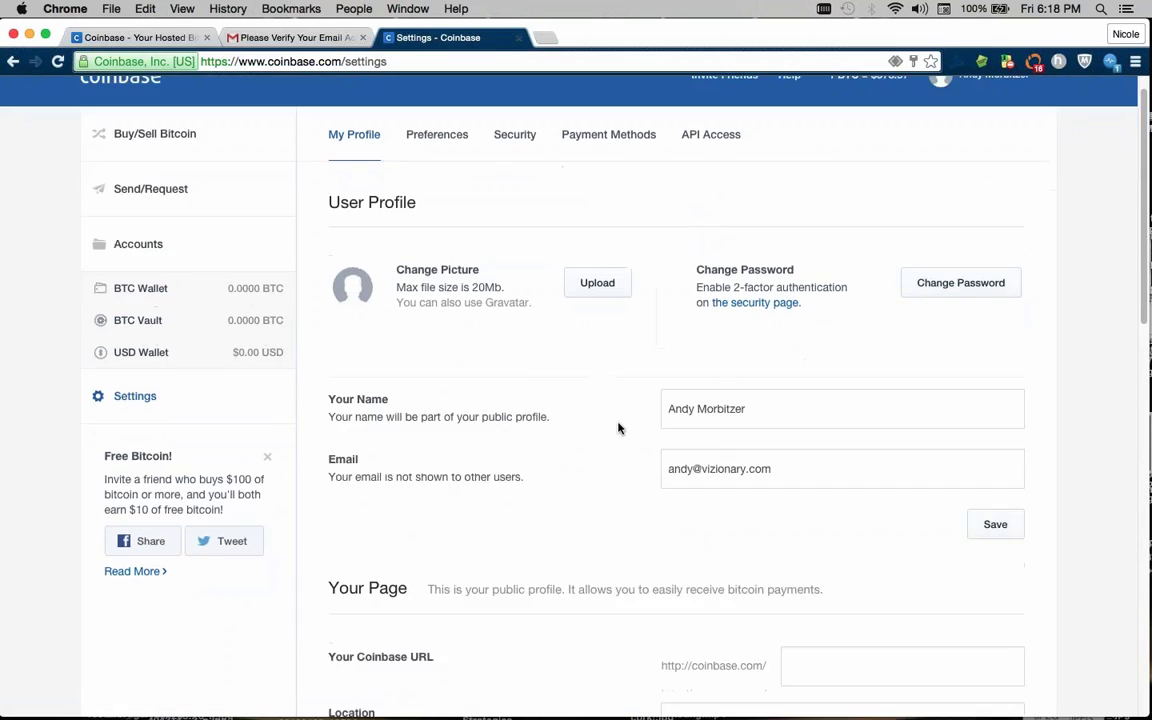
{"action": "scroll", "coordinate": [627, 437], "scroll_direction": "down", "scroll_amount": 4}
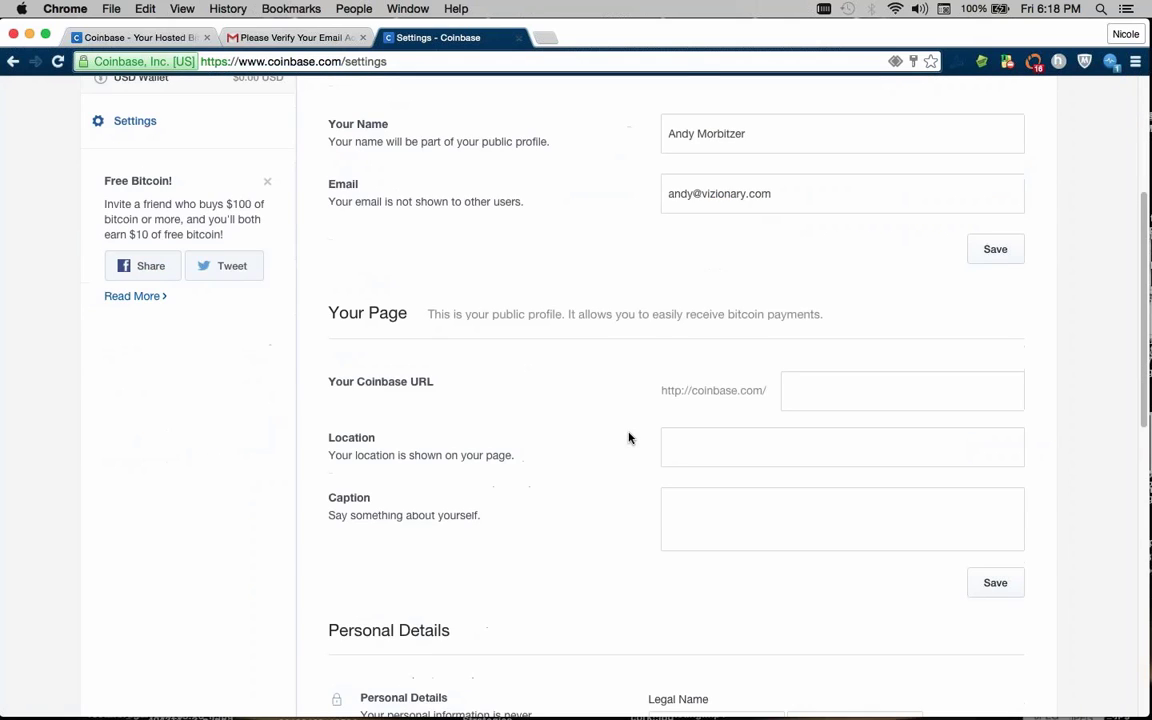
{"action": "scroll", "coordinate": [629, 437], "scroll_direction": "down", "scroll_amount": 2}
{"action": "scroll", "coordinate": [640, 417], "scroll_direction": "down", "scroll_amount": 1}
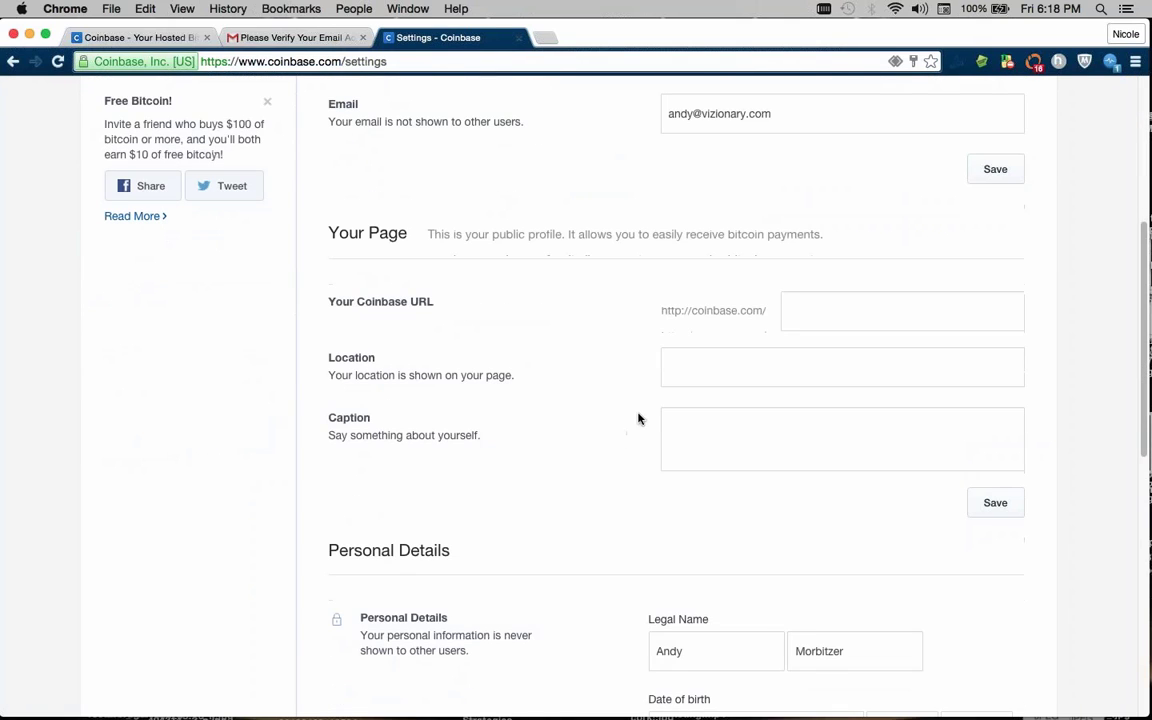
{"action": "left_click", "coordinate": [830, 310]}
Look over the personal details forms, then go to the Buy/Sell Bitcoin page.
{"action": "scroll", "coordinate": [803, 362], "scroll_direction": "down", "scroll_amount": 3}
{"action": "scroll", "coordinate": [636, 435], "scroll_direction": "down", "scroll_amount": 2}
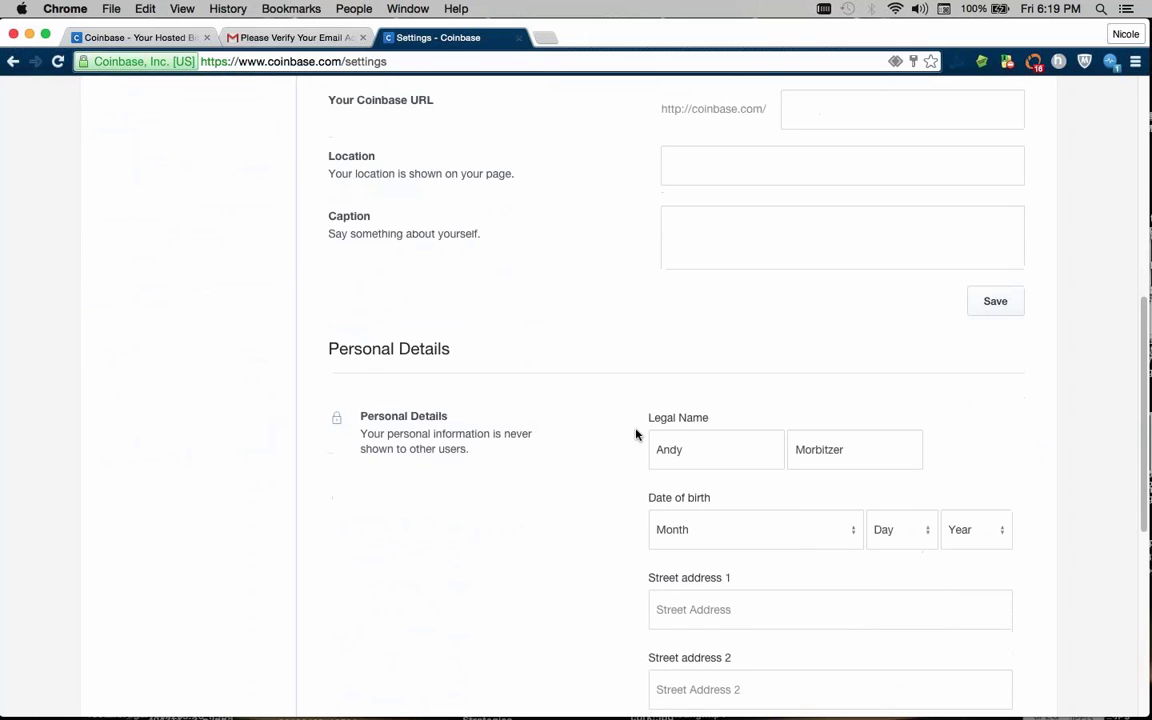
{"action": "scroll", "coordinate": [636, 435], "scroll_direction": "down", "scroll_amount": 2}
{"action": "scroll", "coordinate": [585, 478], "scroll_direction": "down", "scroll_amount": 5}
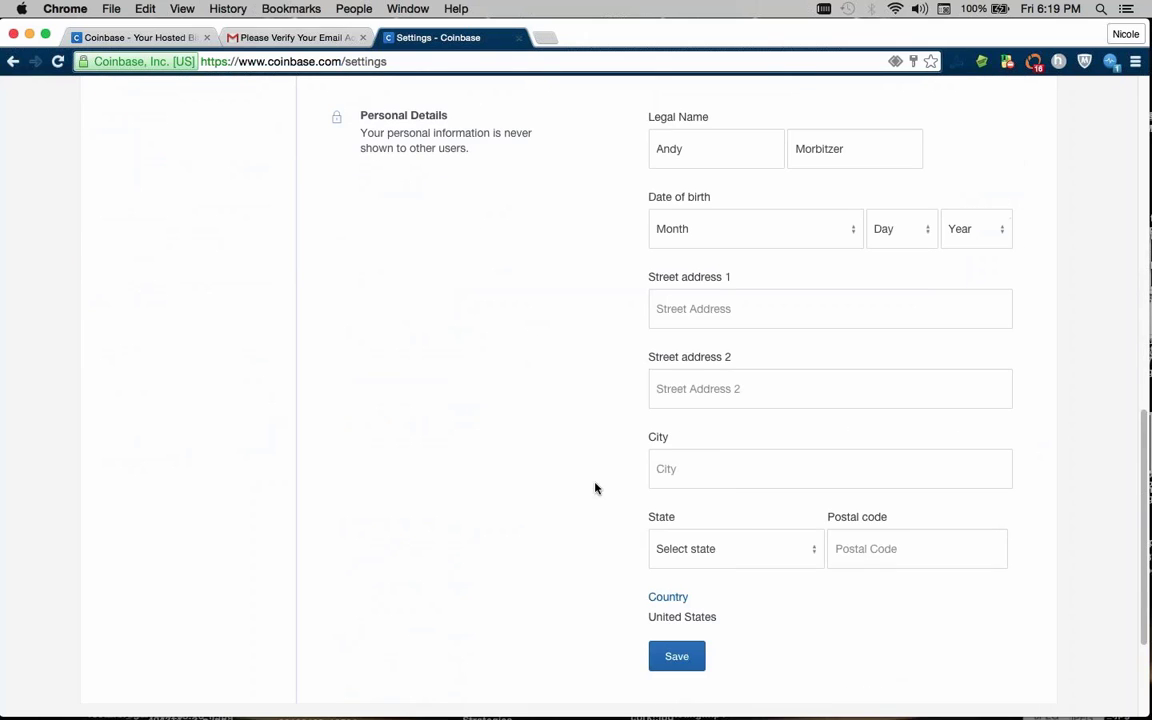
{"action": "scroll", "coordinate": [647, 640], "scroll_direction": "up", "scroll_amount": 1}
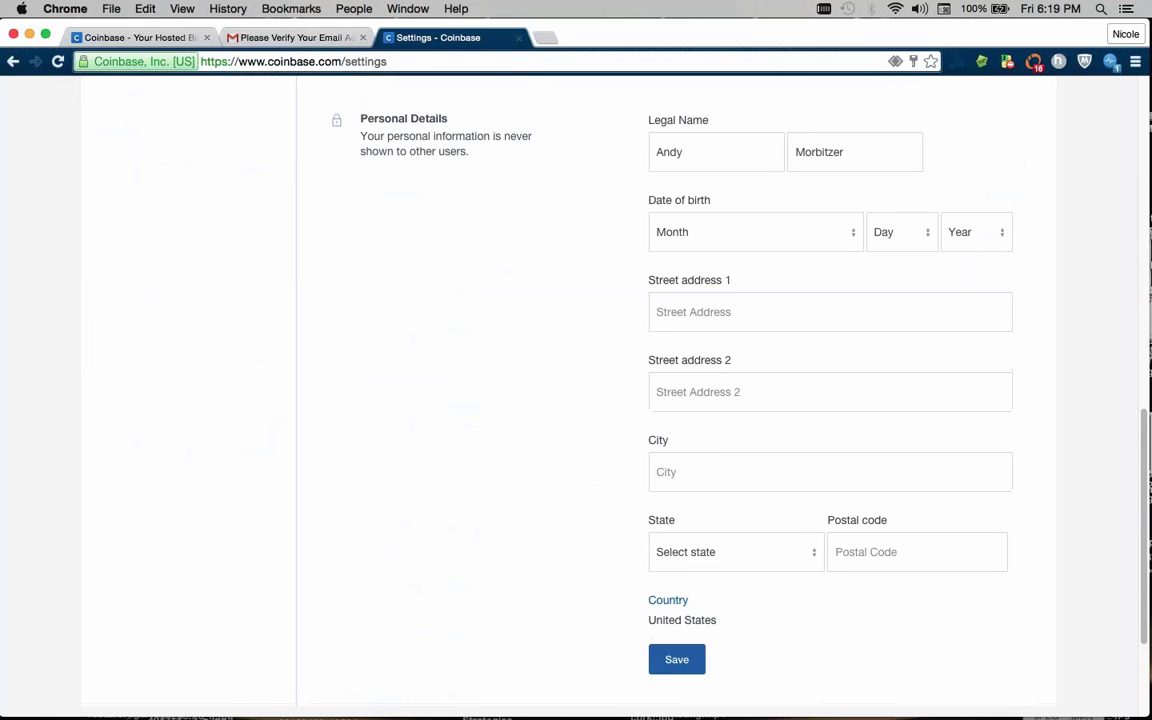
{"action": "scroll", "coordinate": [584, 502], "scroll_direction": "up", "scroll_amount": 7}
{"action": "scroll", "coordinate": [584, 503], "scroll_direction": "up", "scroll_amount": 12}
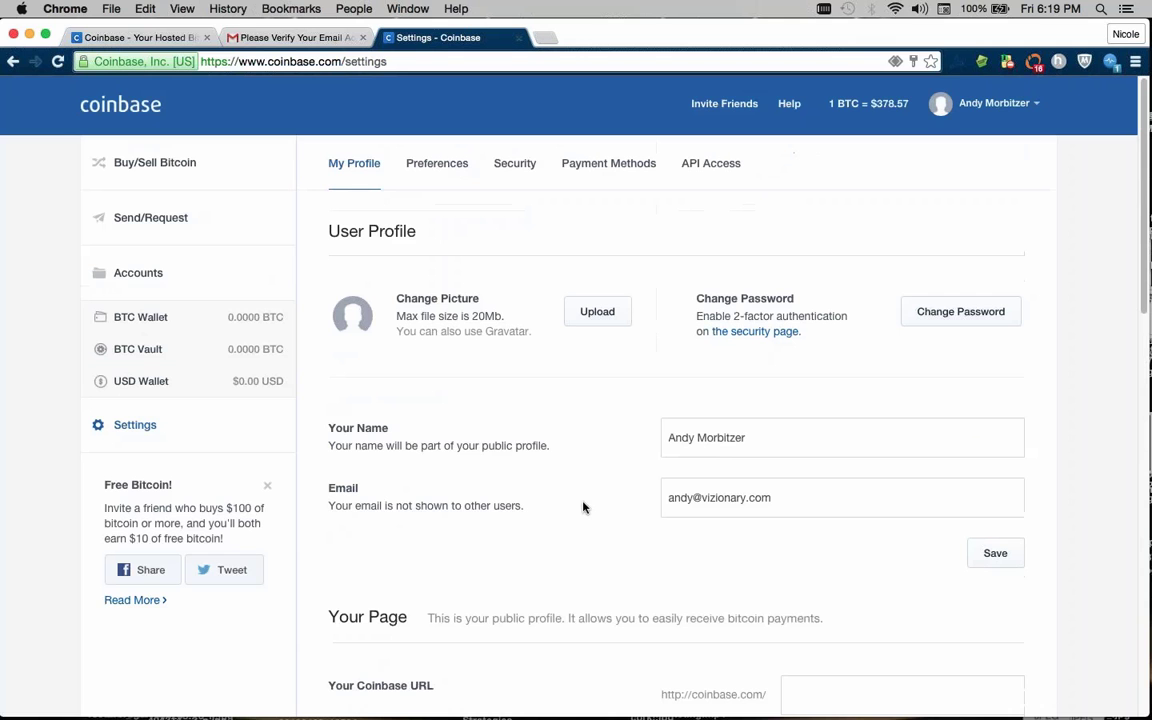
{"action": "left_click", "coordinate": [170, 168]}
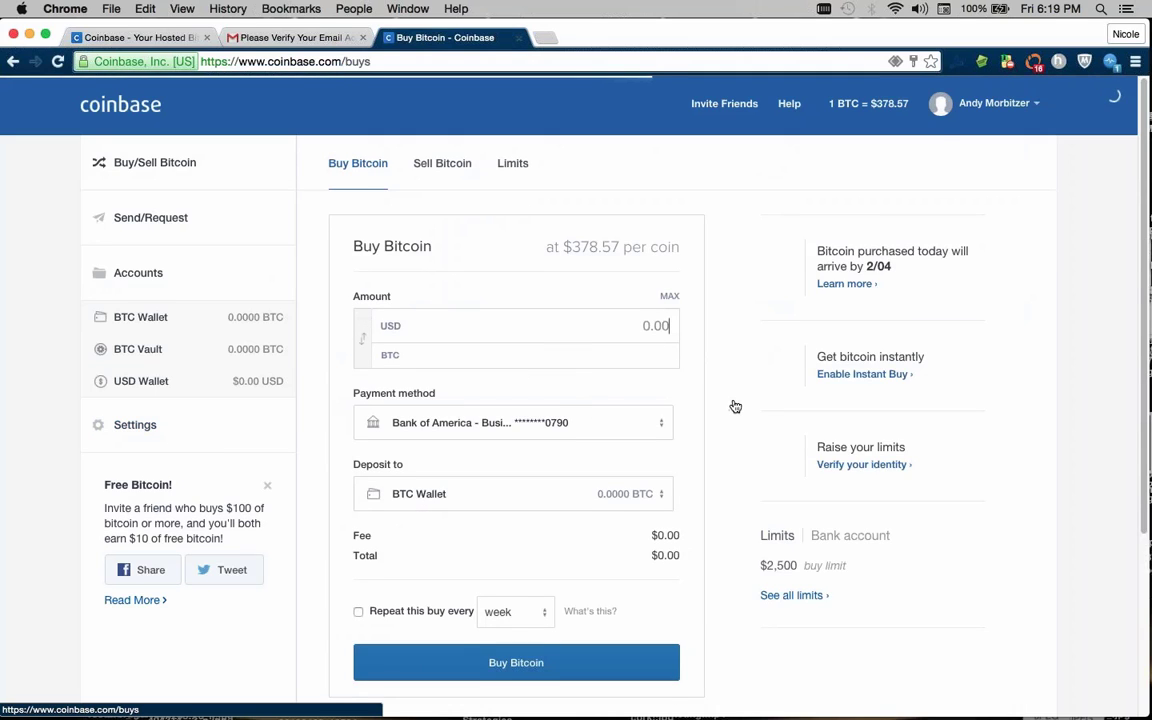
Enter a $1,000 buy amount, converting to 2.61536836 BTC with a $9.90 fee.
{"action": "scroll", "coordinate": [700, 360], "scroll_direction": "down", "scroll_amount": 1}
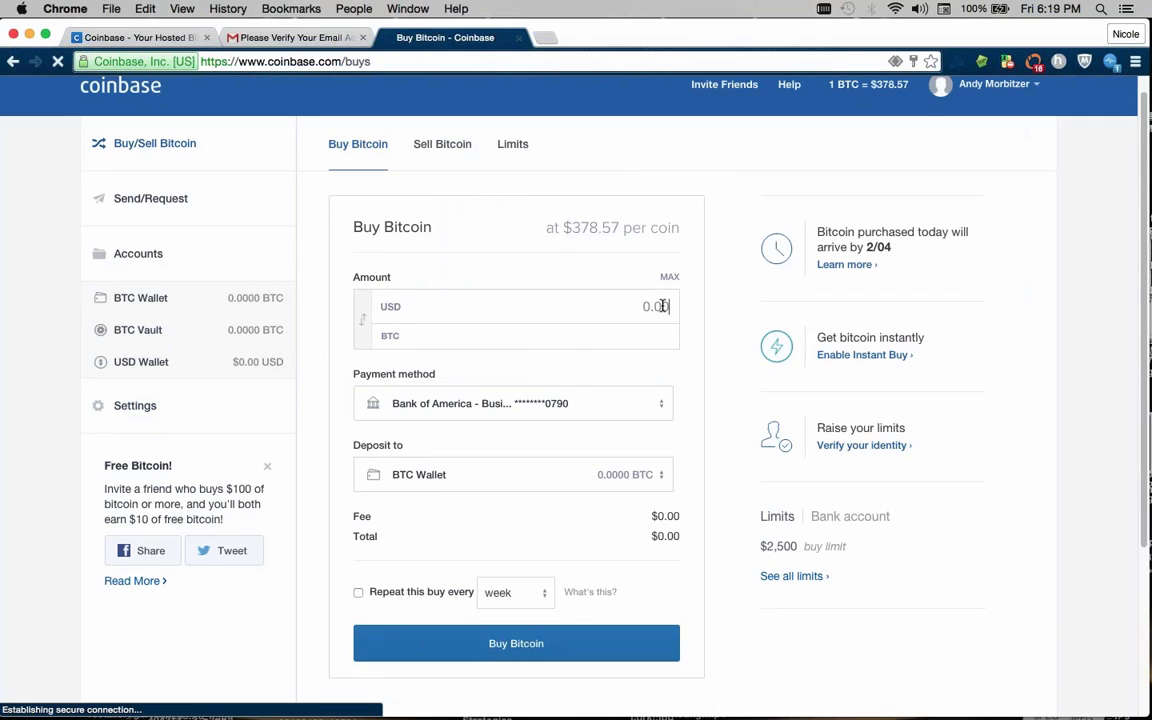
{"action": "left_click", "coordinate": [662, 306]}
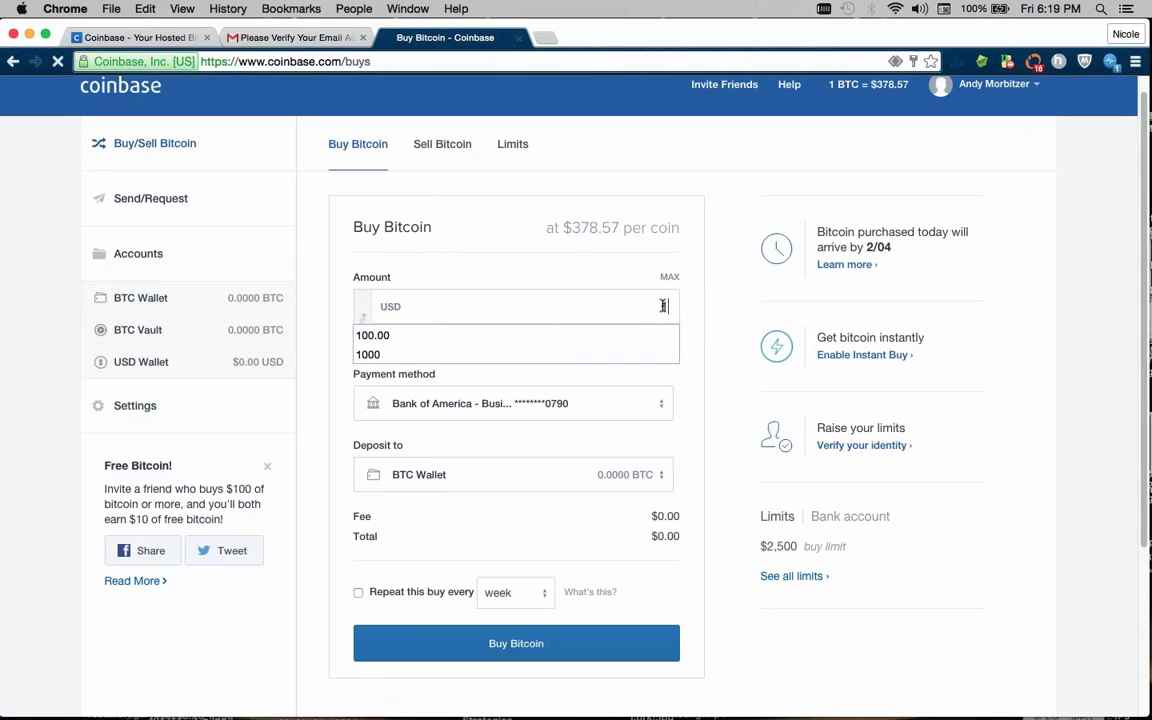
{"action": "type", "text": "1000"}
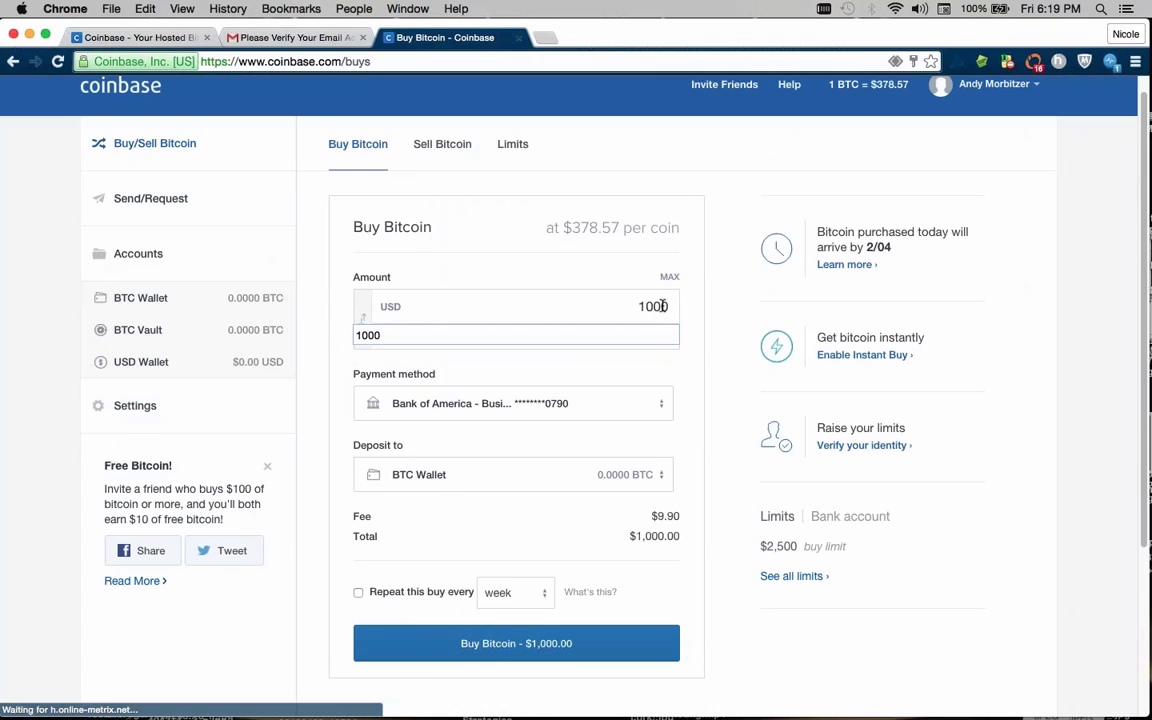
{"action": "left_click", "coordinate": [673, 341]}
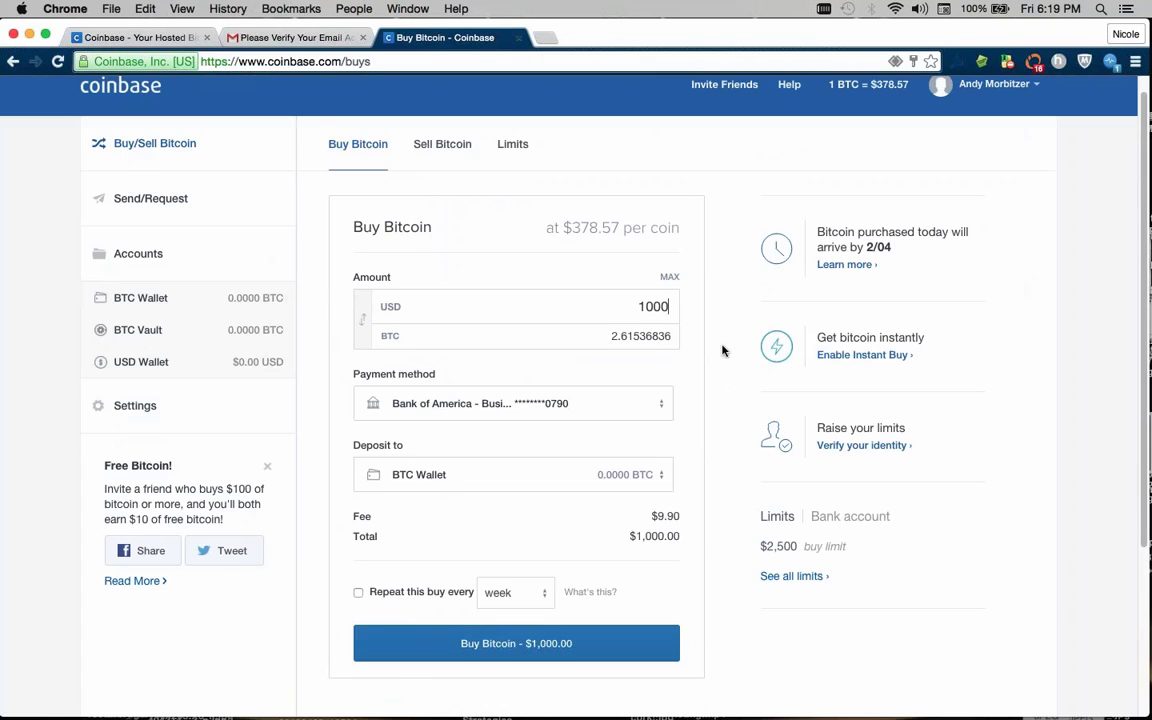
{"action": "scroll", "coordinate": [725, 352], "scroll_direction": "down", "scroll_amount": 1}
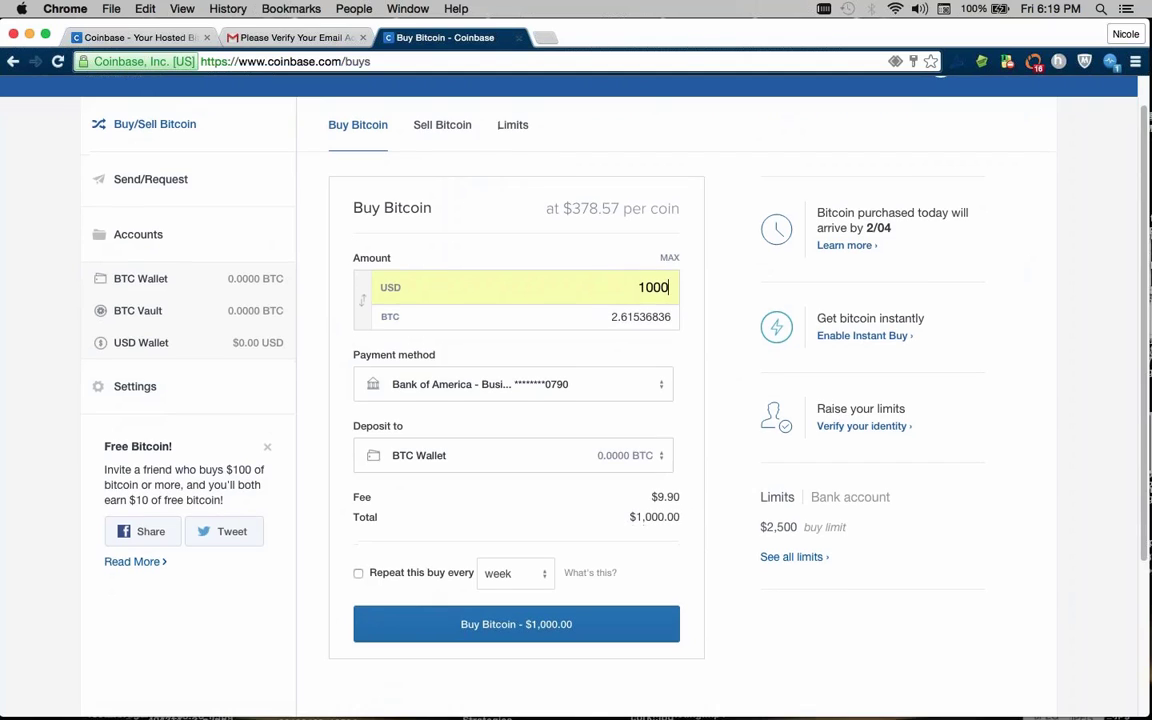
{"action": "scroll", "coordinate": [576, 400], "scroll_direction": "down", "scroll_amount": 1}
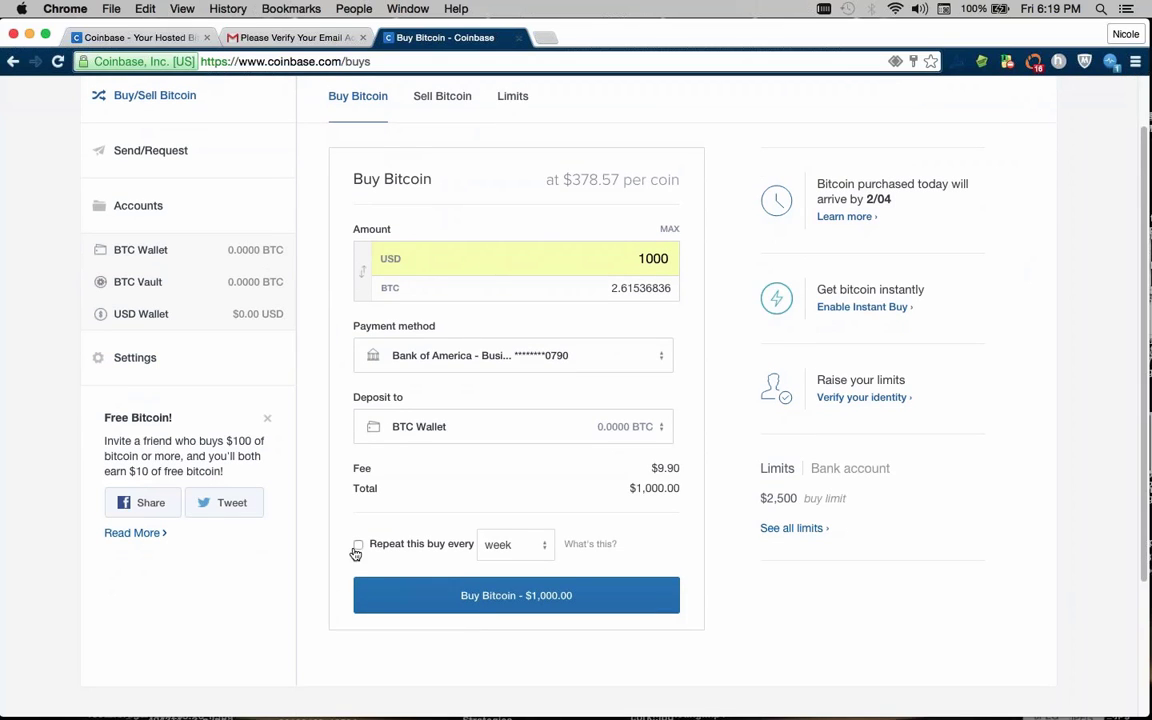
{"action": "left_click", "coordinate": [520, 544]}
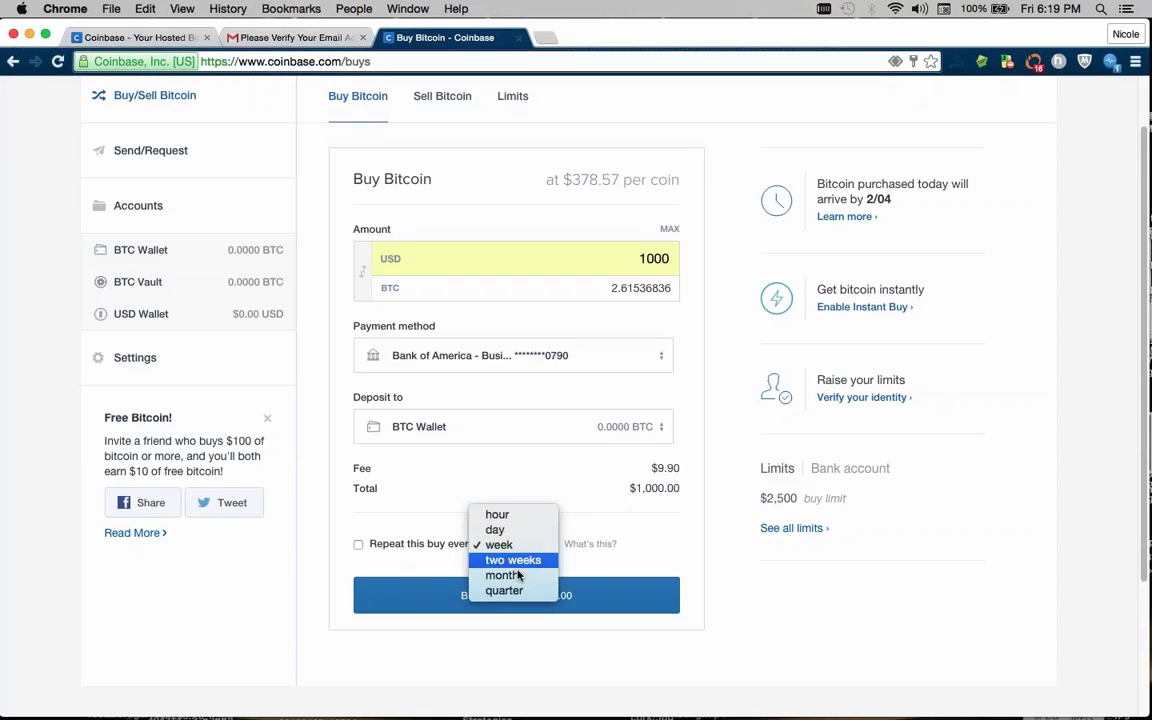
{"action": "left_click", "coordinate": [600, 506]}
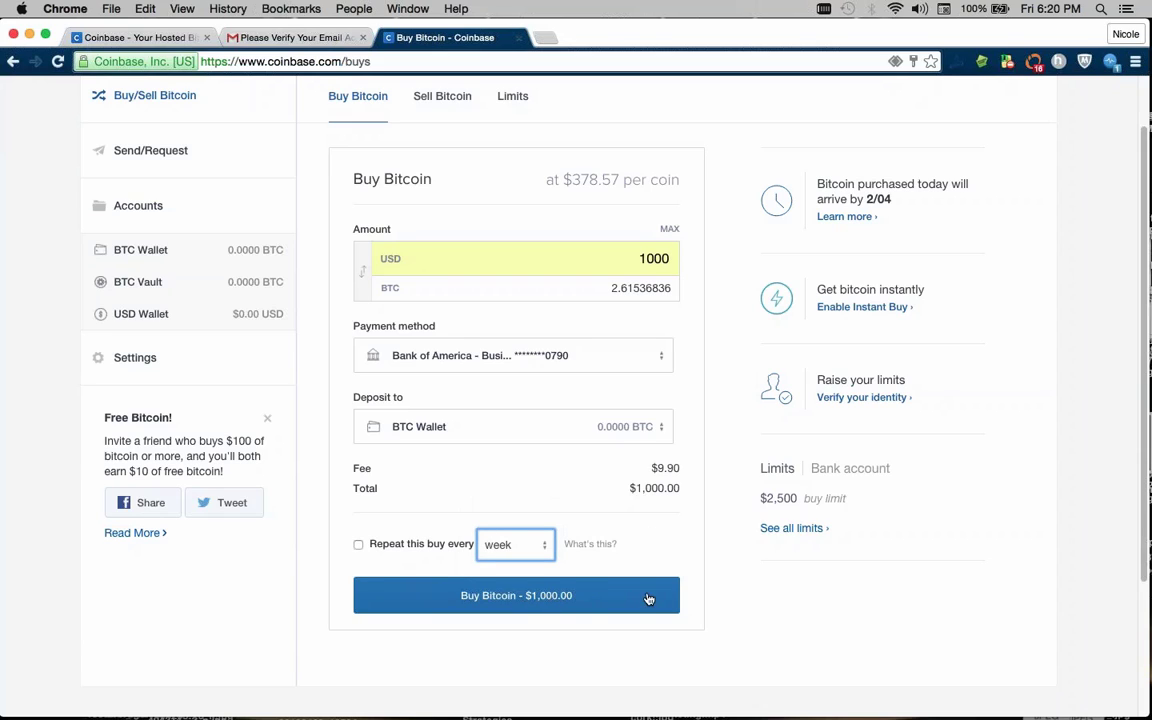
{"action": "scroll", "coordinate": [648, 600], "scroll_direction": "up", "scroll_amount": 1}
Scroll back up the Buy Bitcoin page showing the $1,000 order and Raise your limits panel.
{"action": "scroll", "coordinate": [648, 600], "scroll_direction": "up", "scroll_amount": 2}
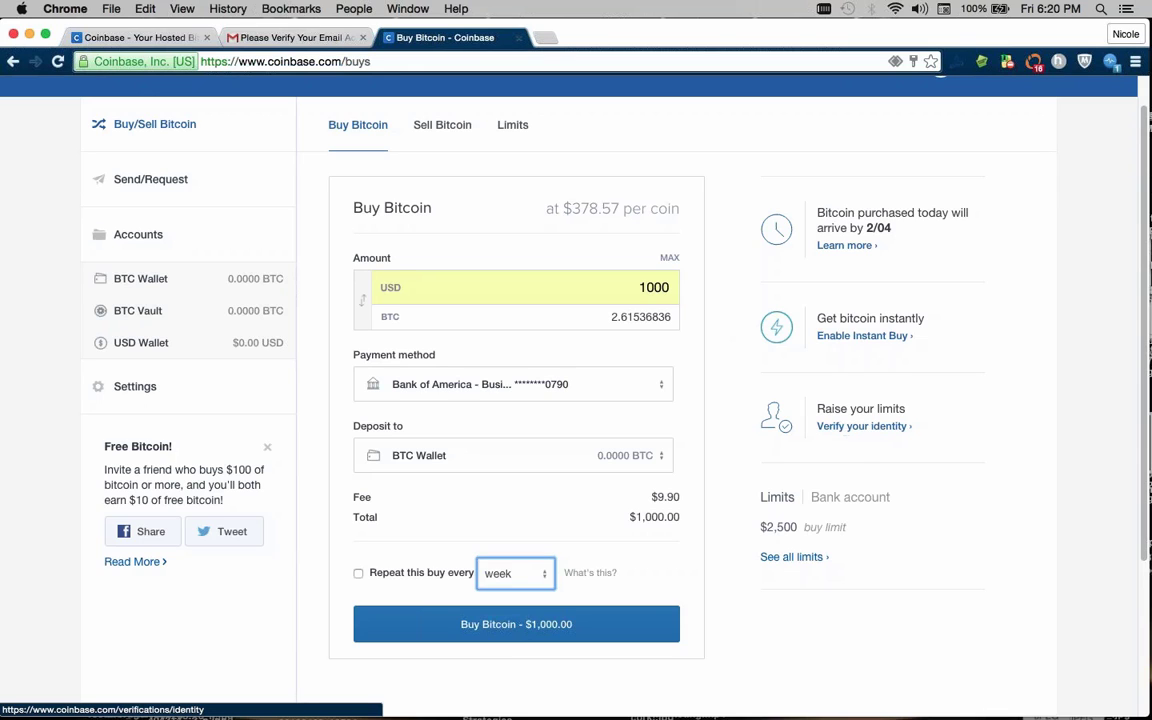
{"action": "left_click", "coordinate": [872, 426]}
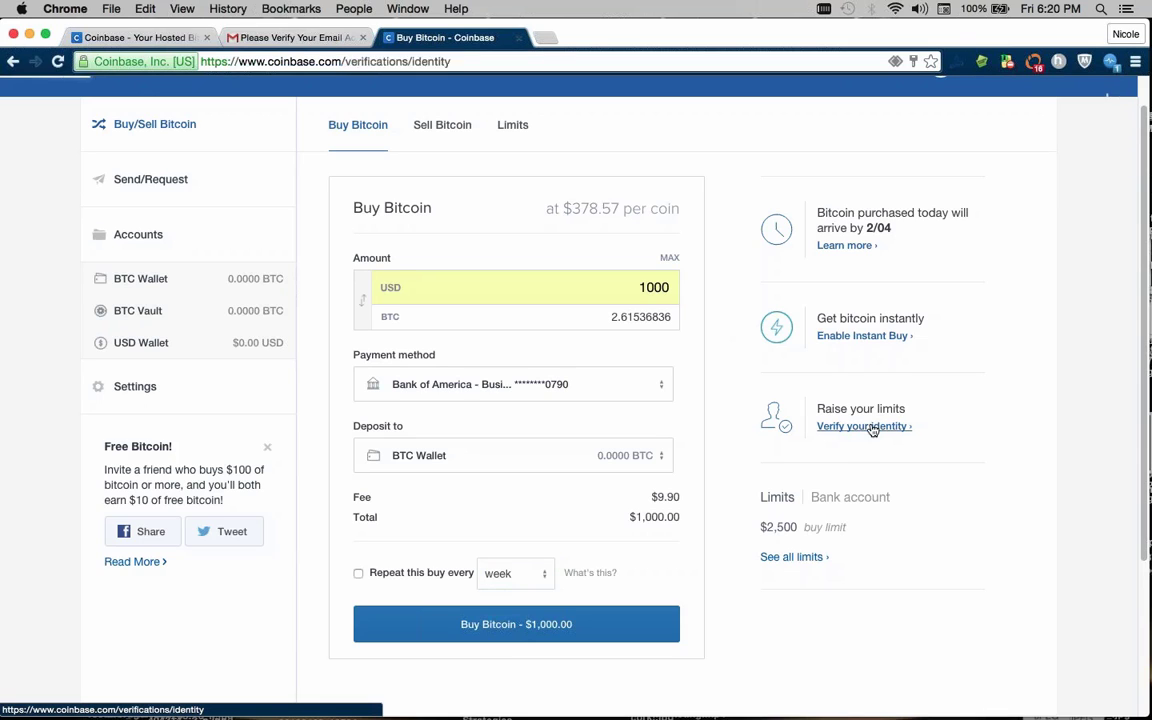
{"action": "scroll", "coordinate": [869, 420], "scroll_direction": "down", "scroll_amount": 2}
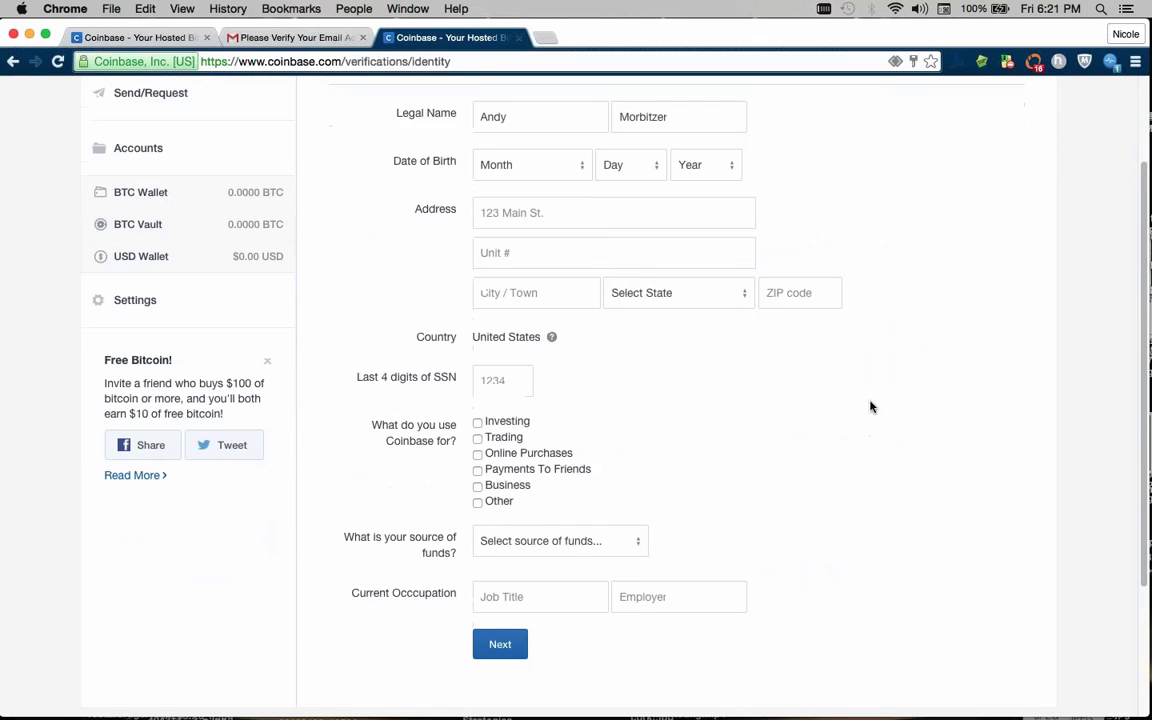
{"action": "scroll", "coordinate": [746, 411], "scroll_direction": "down", "scroll_amount": 1}
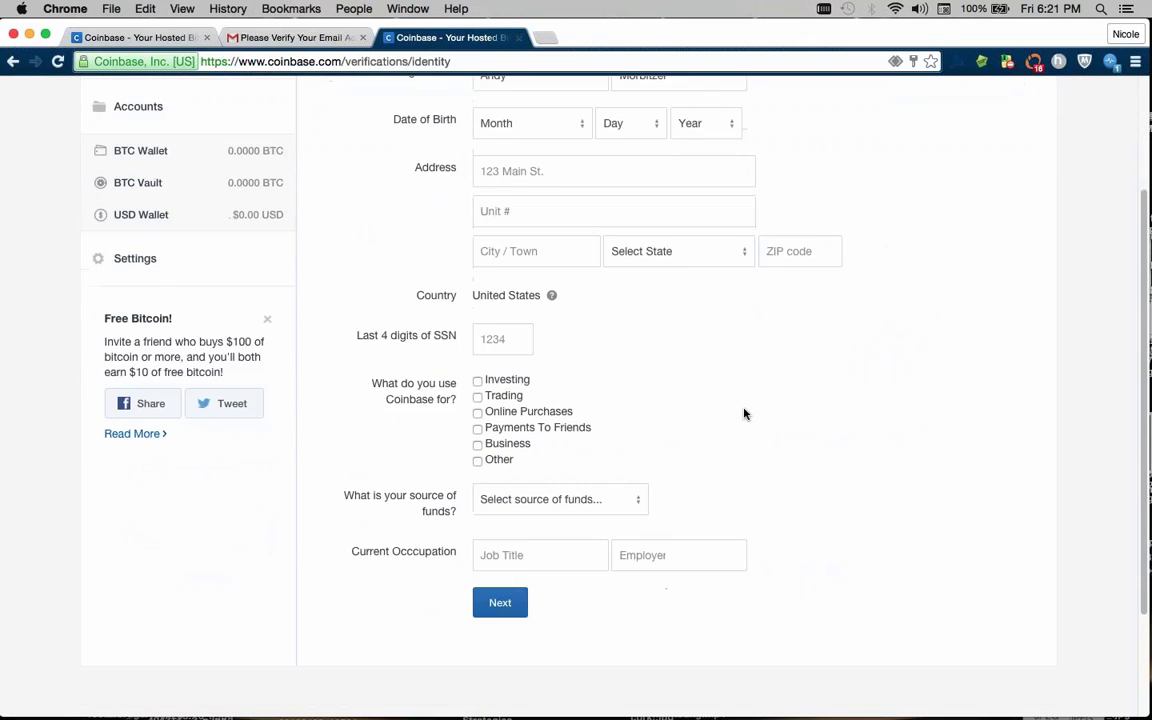
{"action": "scroll", "coordinate": [744, 417], "scroll_direction": "up", "scroll_amount": 4}
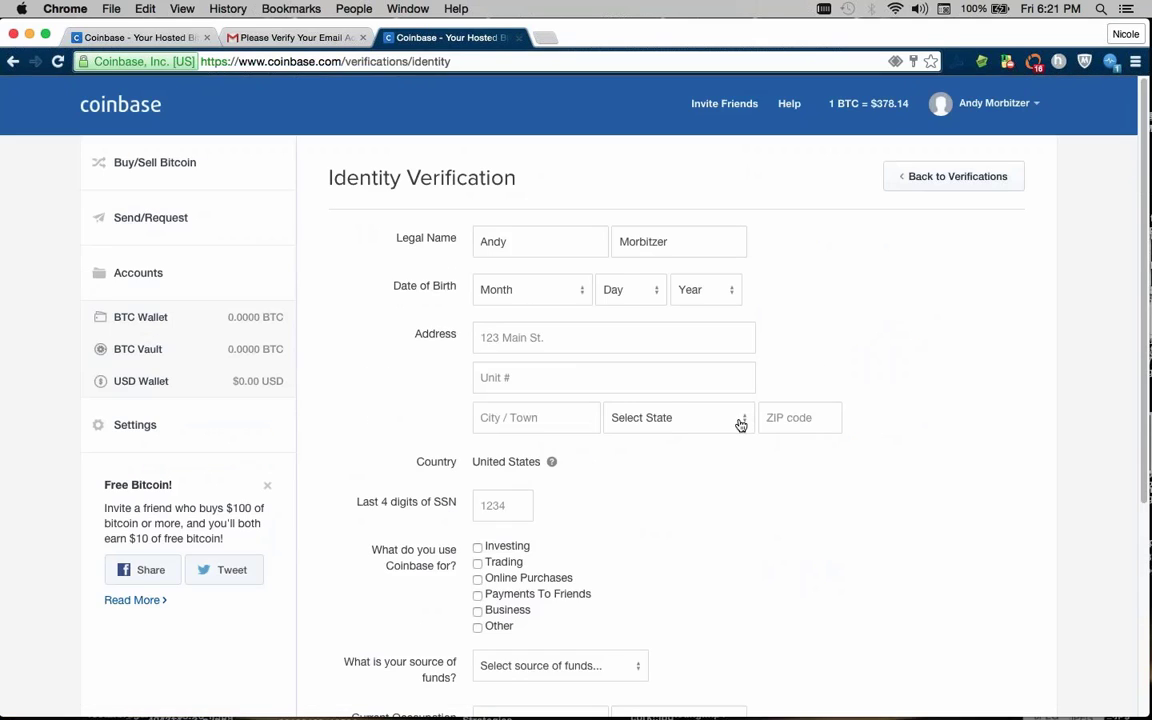
{"action": "scroll", "coordinate": [725, 440], "scroll_direction": "down", "scroll_amount": 1}
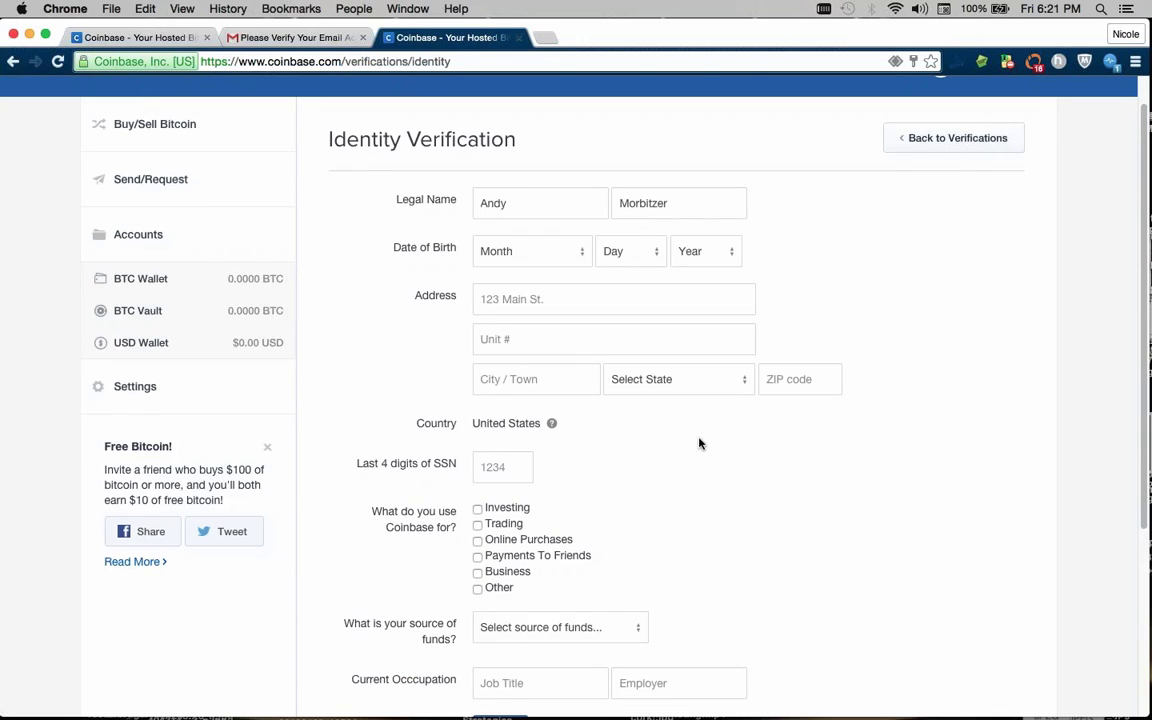
{"action": "scroll", "coordinate": [694, 440], "scroll_direction": "up", "scroll_amount": 1}
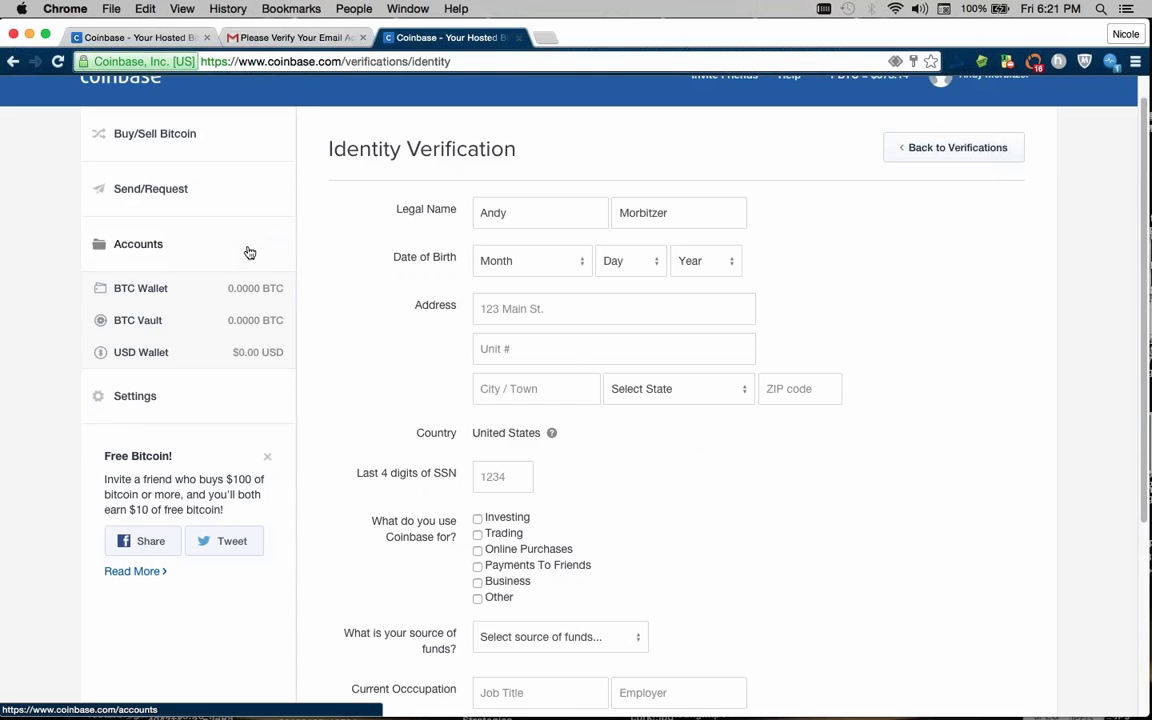
Review Preferences: USD currency, Pacific time zone, BTC units and all email notifications enabled.
{"action": "left_click", "coordinate": [137, 397]}
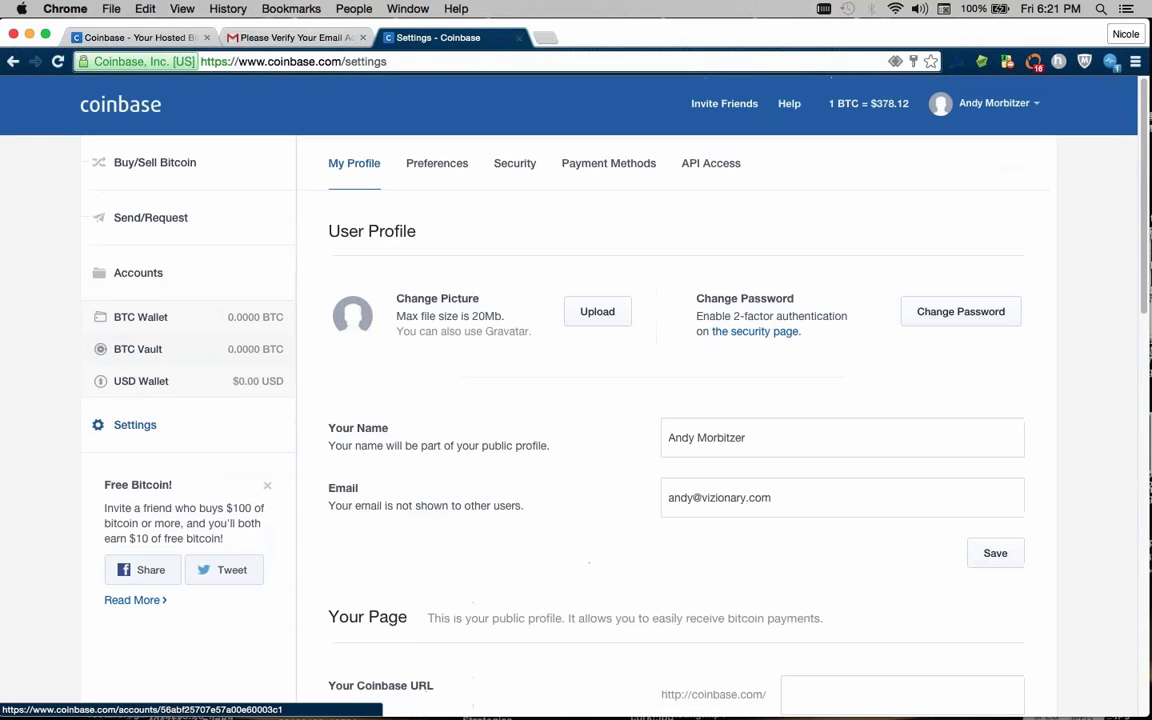
{"action": "left_click", "coordinate": [437, 166]}
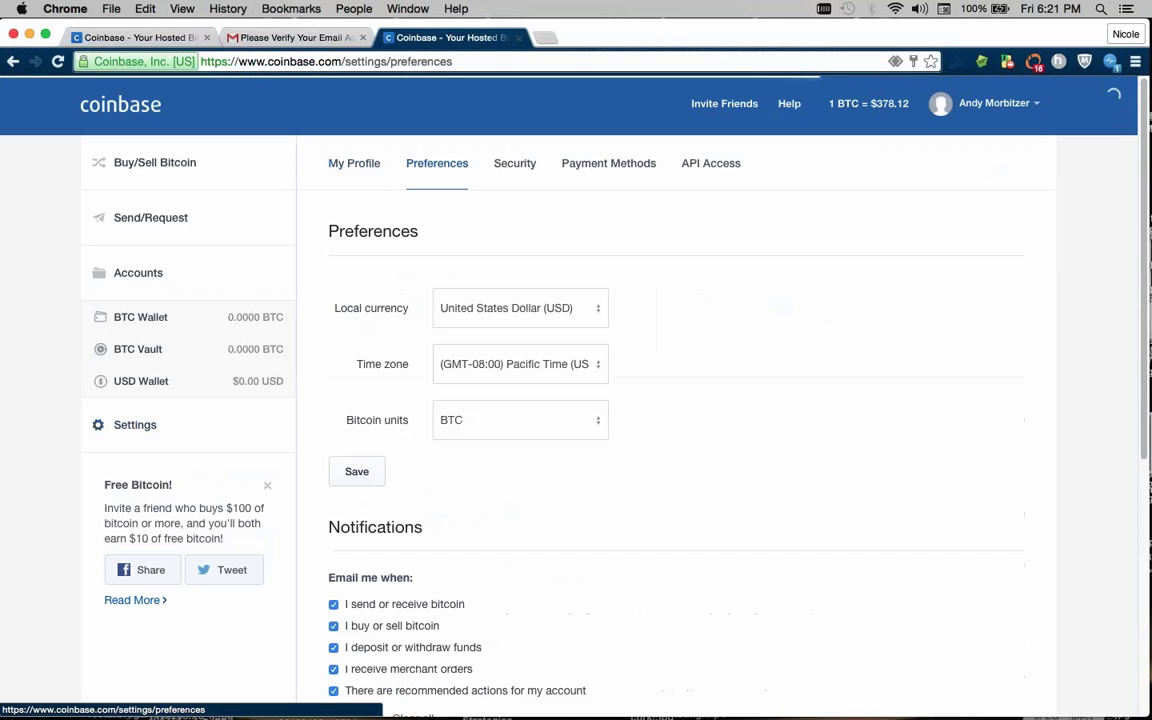
{"action": "scroll", "coordinate": [710, 401], "scroll_direction": "down", "scroll_amount": 3}
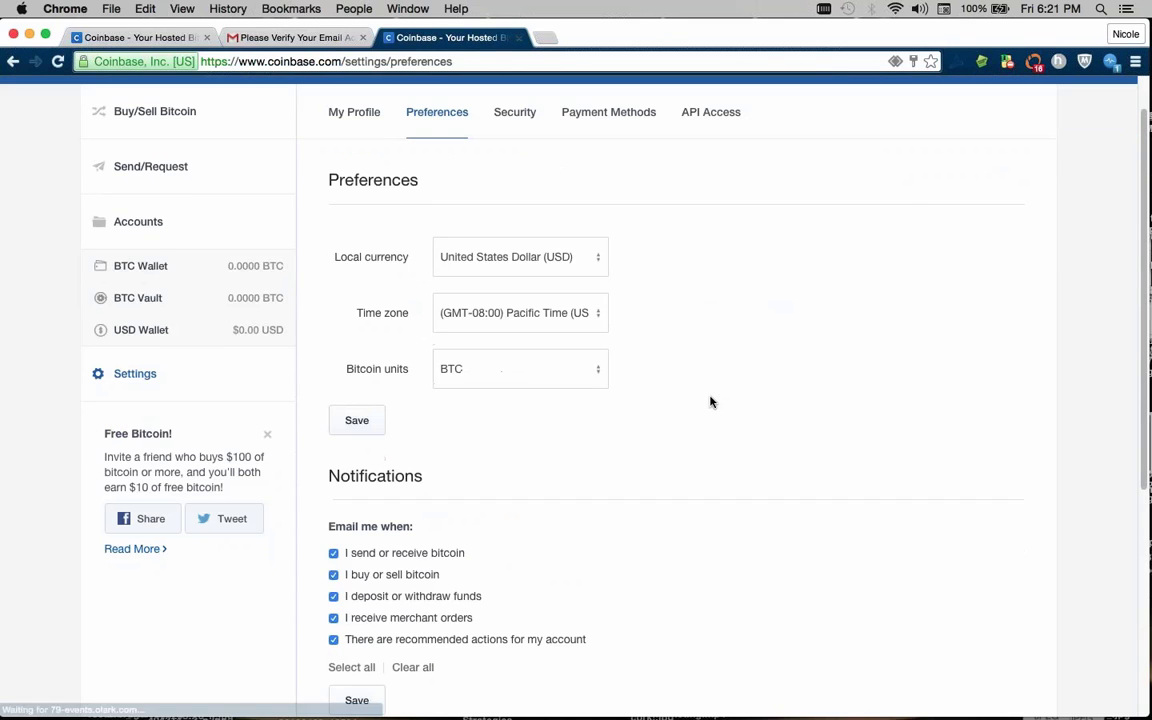
{"action": "scroll", "coordinate": [710, 401], "scroll_direction": "down", "scroll_amount": 2}
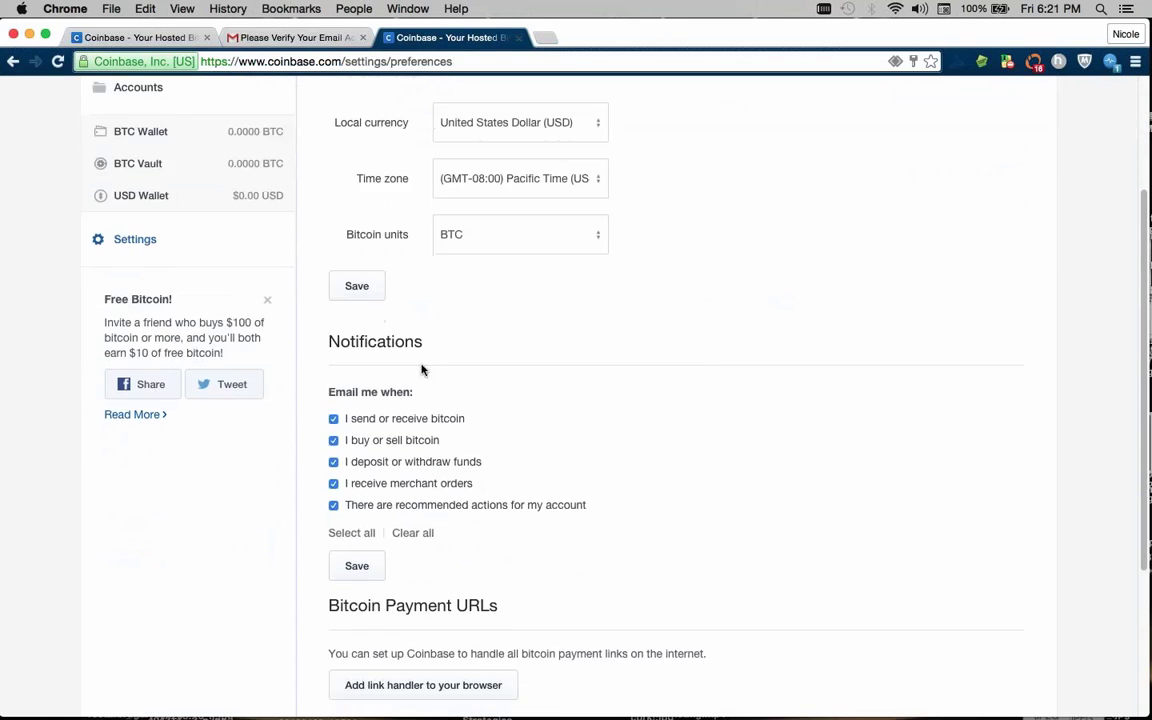
{"action": "scroll", "coordinate": [540, 453], "scroll_direction": "down", "scroll_amount": 3}
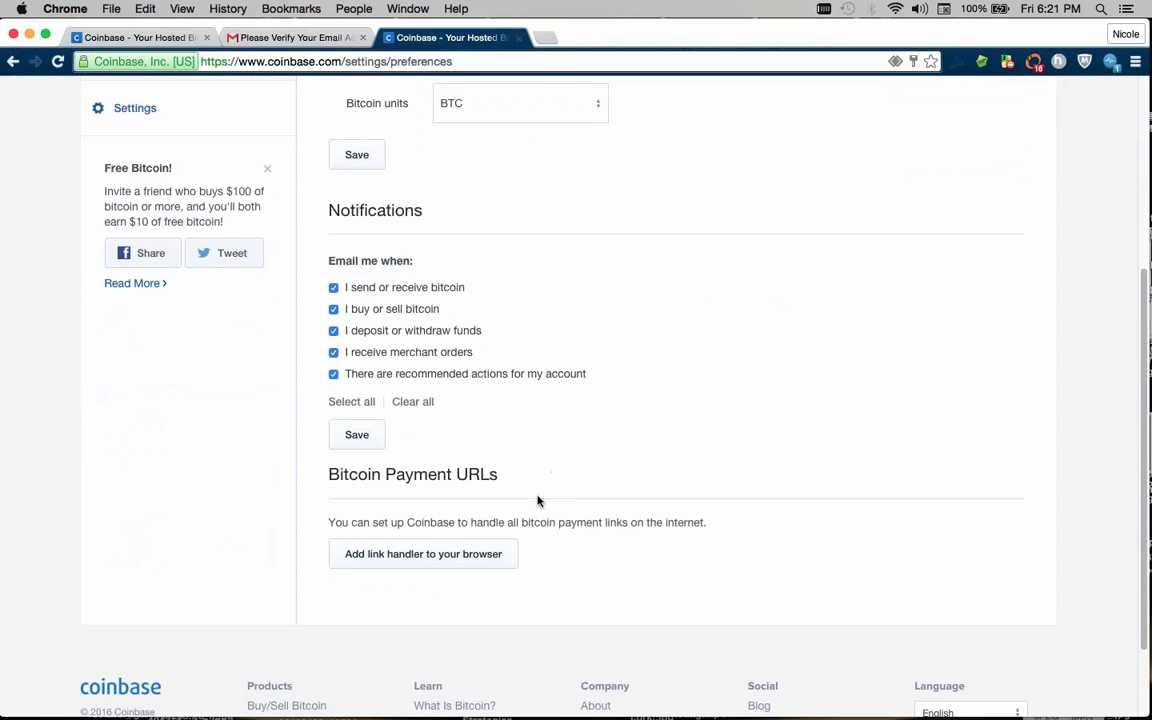
{"action": "scroll", "coordinate": [534, 507], "scroll_direction": "up", "scroll_amount": 5}
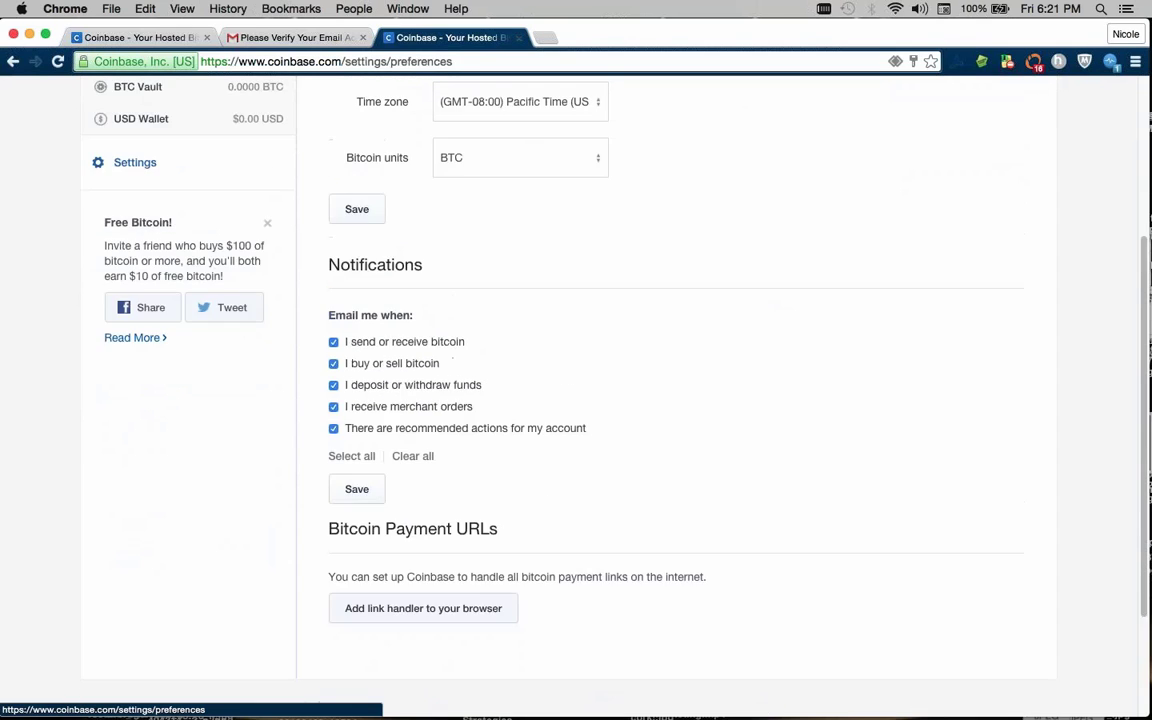
{"action": "scroll", "coordinate": [514, 553], "scroll_direction": "up", "scroll_amount": 2}
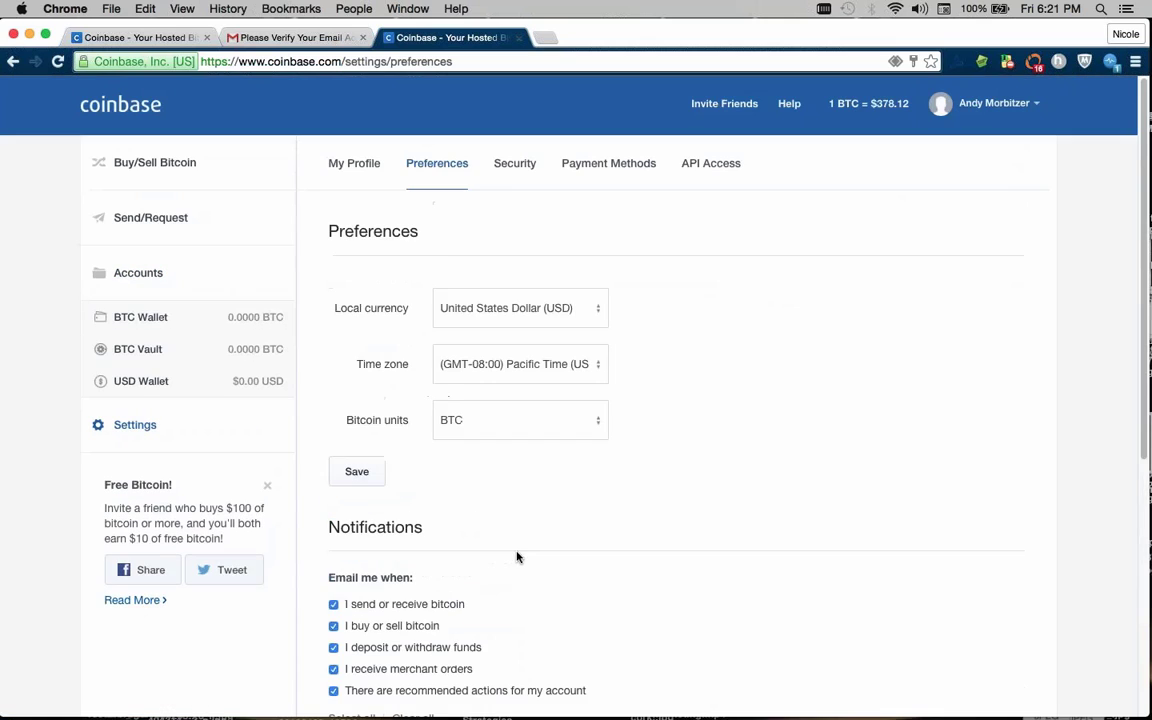
Review Security settings: verified phone, two-step verification over 1.2000 BTC daily, sessions and activity.
{"action": "left_click", "coordinate": [512, 172]}
{"action": "scroll", "coordinate": [700, 500], "scroll_direction": "down", "scroll_amount": 2}
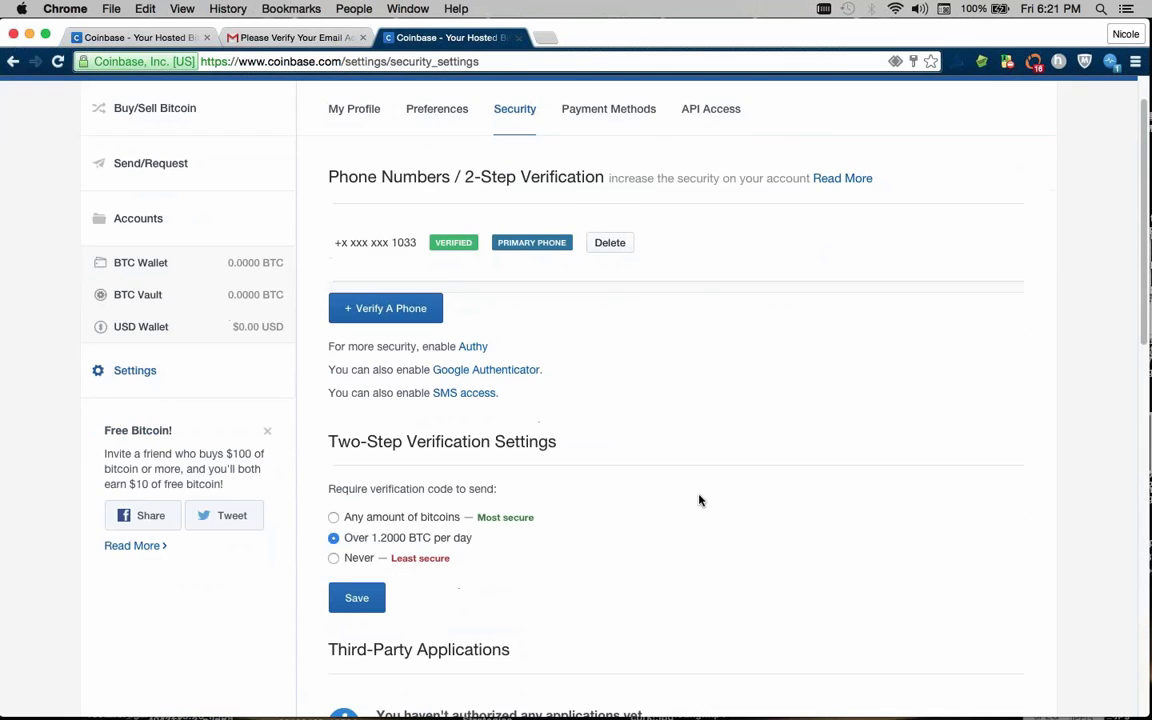
{"action": "scroll", "coordinate": [700, 500], "scroll_direction": "down", "scroll_amount": 2}
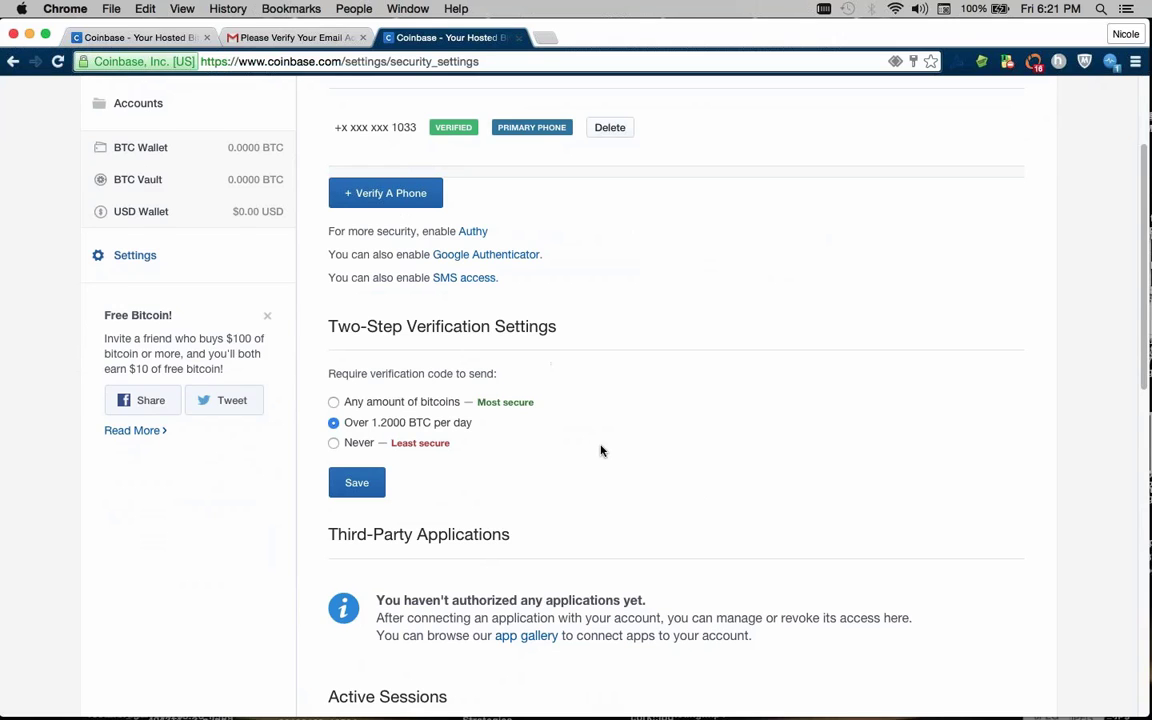
{"action": "scroll", "coordinate": [600, 451], "scroll_direction": "down", "scroll_amount": 1}
{"action": "scroll", "coordinate": [601, 451], "scroll_direction": "down", "scroll_amount": 3}
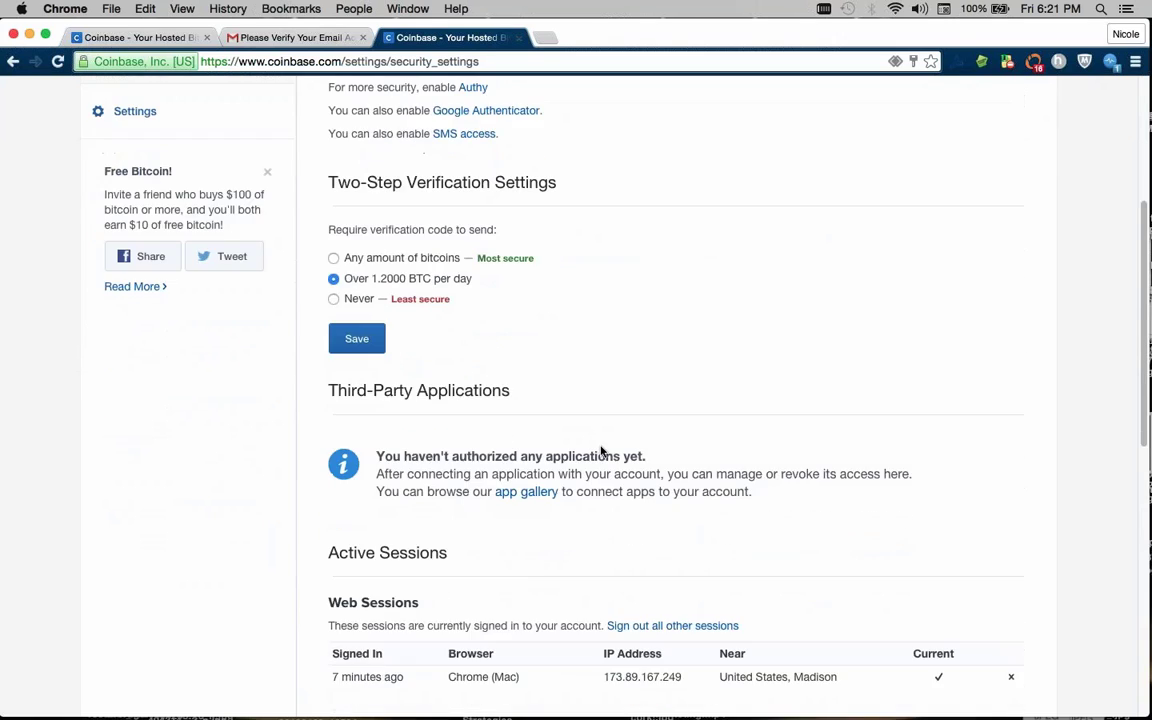
{"action": "scroll", "coordinate": [601, 451], "scroll_direction": "down", "scroll_amount": 2}
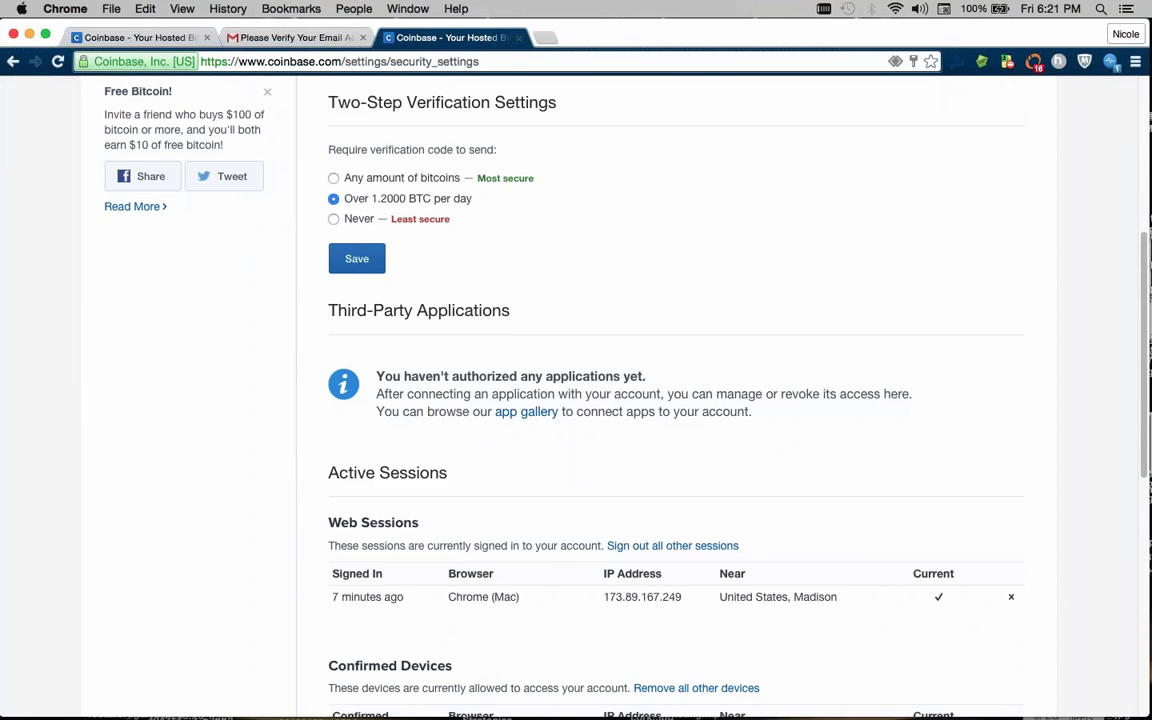
{"action": "scroll", "coordinate": [600, 450], "scroll_direction": "down", "scroll_amount": 3}
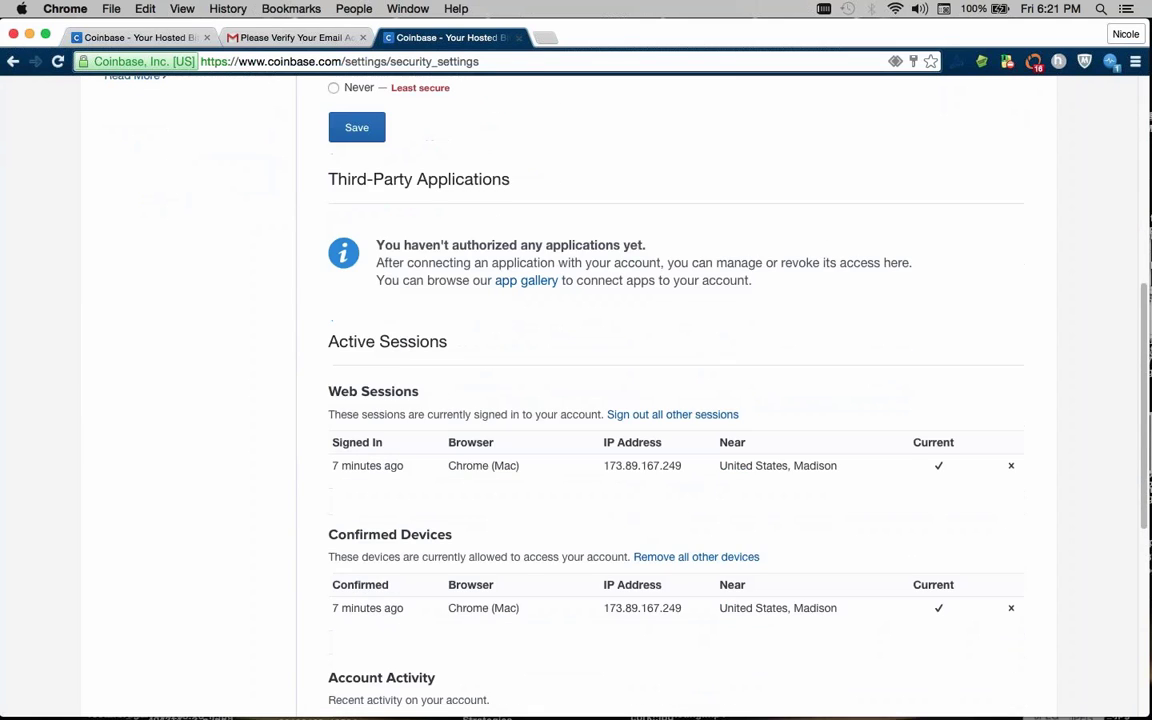
{"action": "scroll", "coordinate": [600, 450], "scroll_direction": "down", "scroll_amount": 4}
{"action": "scroll", "coordinate": [600, 450], "scroll_direction": "up", "scroll_amount": 5}
{"action": "scroll", "coordinate": [600, 450], "scroll_direction": "up", "scroll_amount": 3}
{"action": "scroll", "coordinate": [600, 450], "scroll_direction": "down", "scroll_amount": 4}
{"action": "scroll", "coordinate": [600, 450], "scroll_direction": "down", "scroll_amount": 8}
{"action": "scroll", "coordinate": [476, 463], "scroll_direction": "down", "scroll_amount": 6}
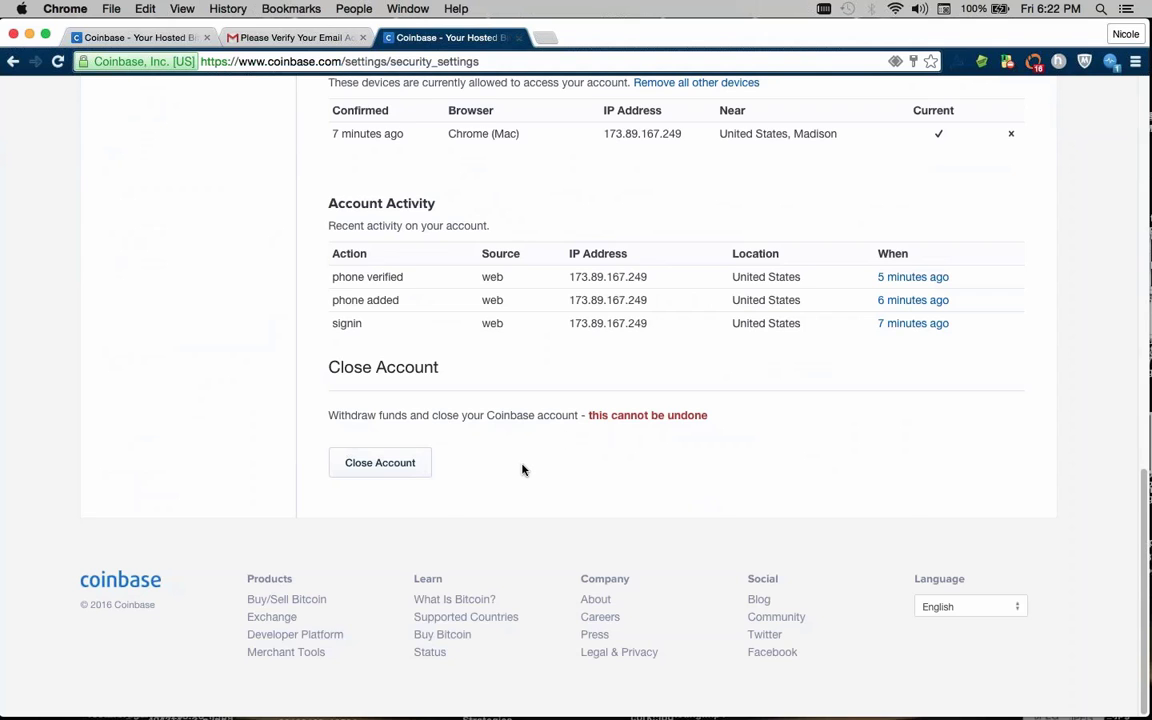
{"action": "scroll", "coordinate": [522, 470], "scroll_direction": "up", "scroll_amount": 20}
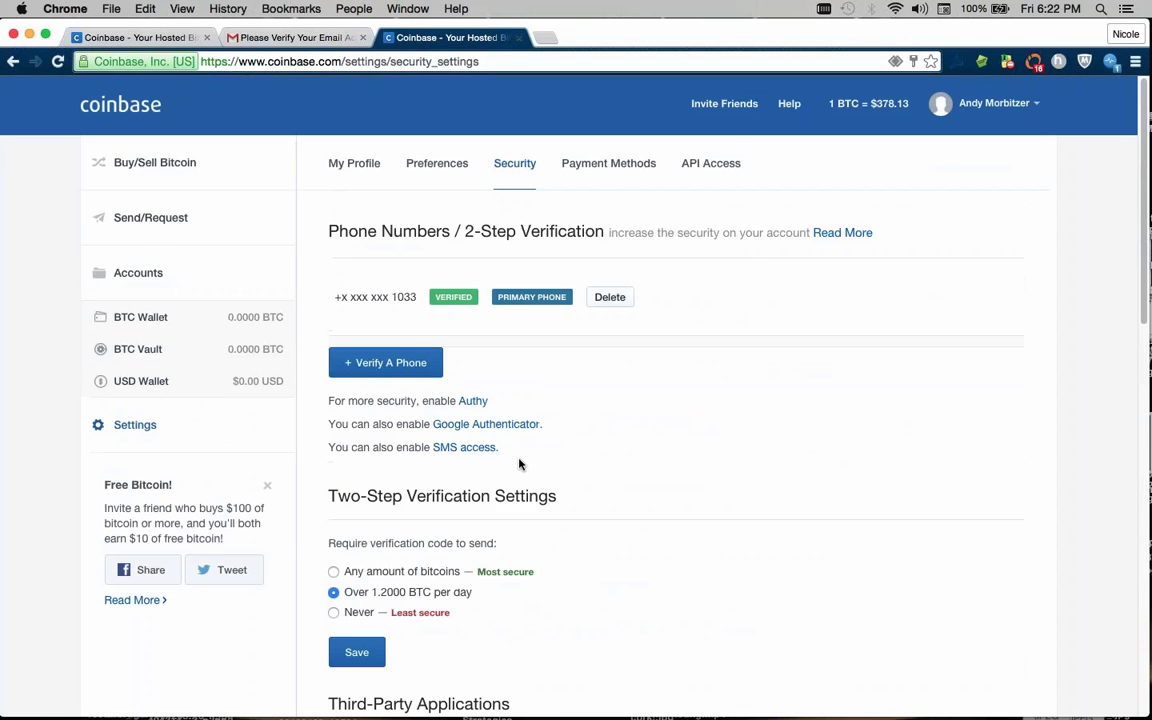
Show Payment Methods with the Bank of America checking account as primary.
{"action": "left_click", "coordinate": [584, 169]}
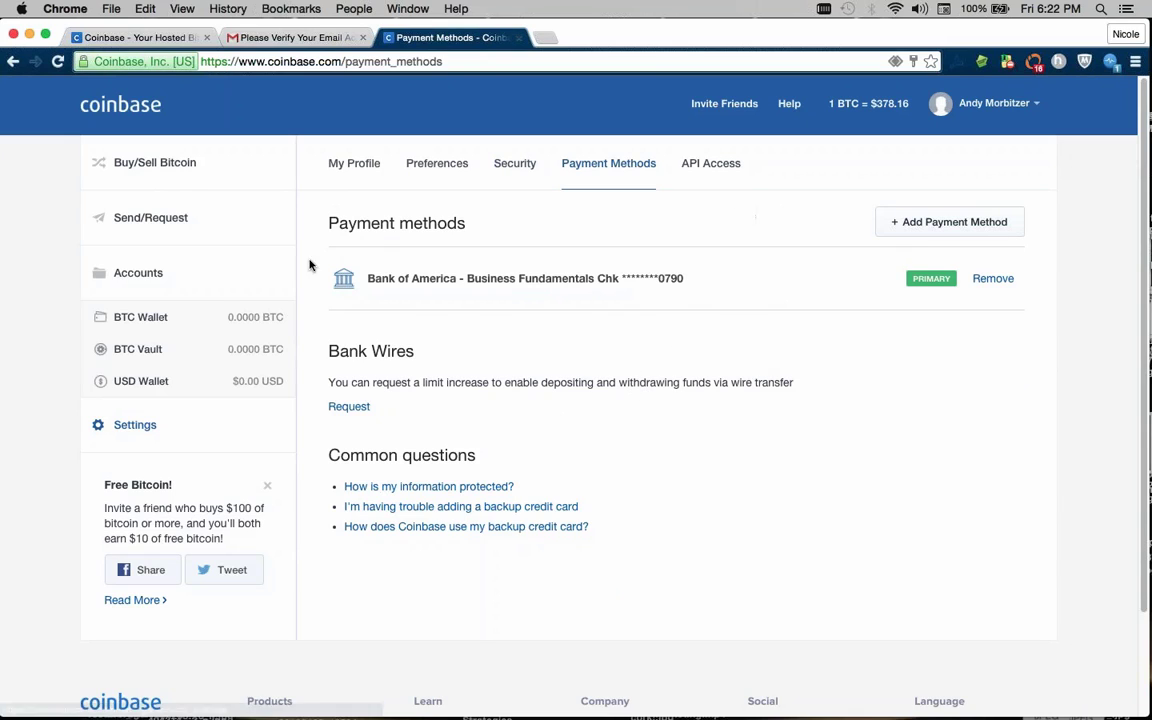
Go to the Advanced tools from the account menu and view the empty Recurring Transactions page.
{"action": "left_click", "coordinate": [1039, 104]}
{"action": "left_click", "coordinate": [997, 162]}
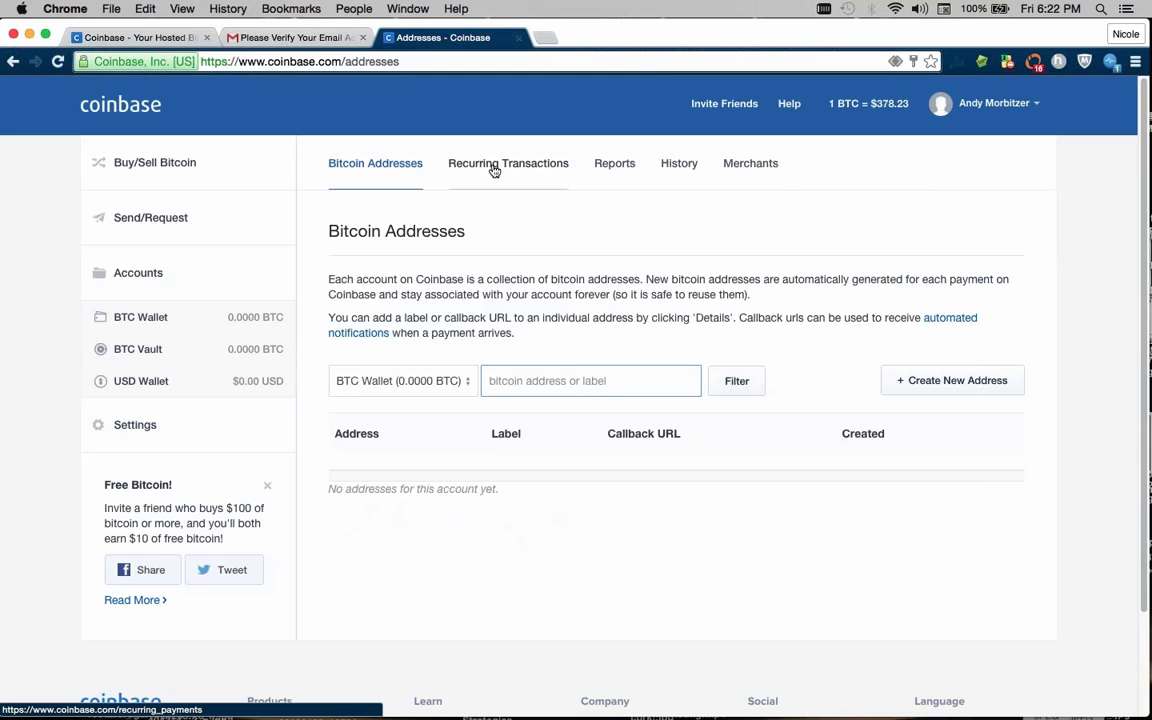
{"action": "left_click", "coordinate": [493, 170]}
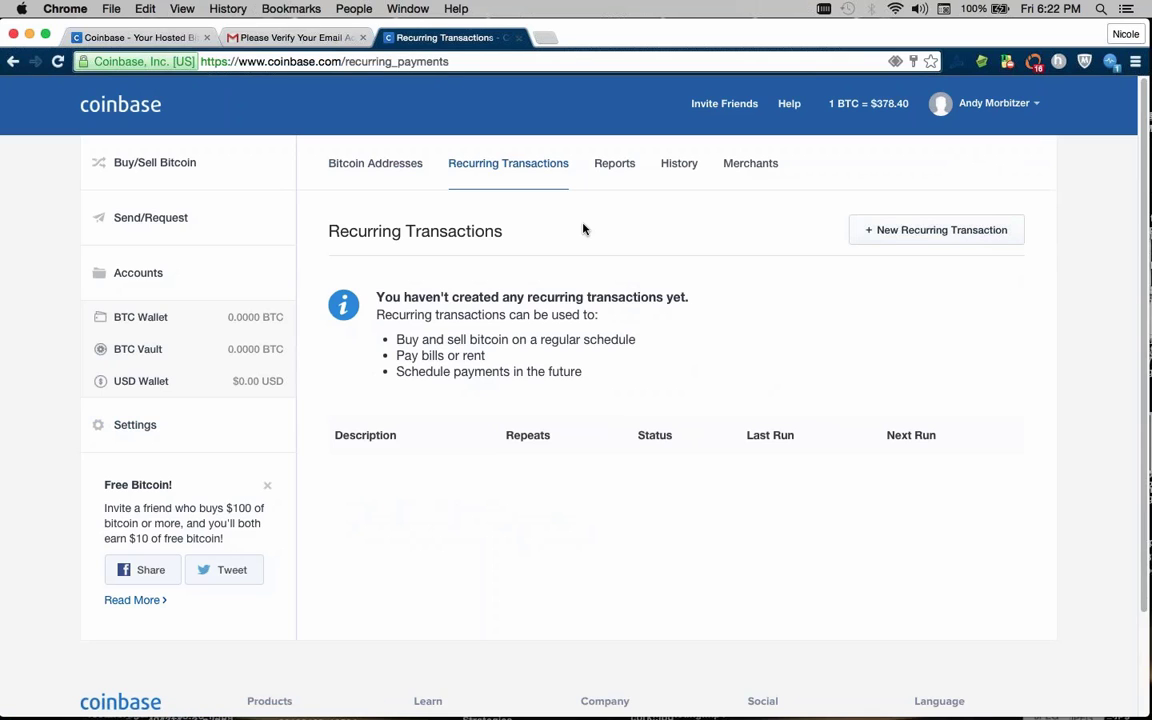
Open Reports, then the Transfer History page showing no bitcoin bought or sold.
{"action": "left_click", "coordinate": [615, 164]}
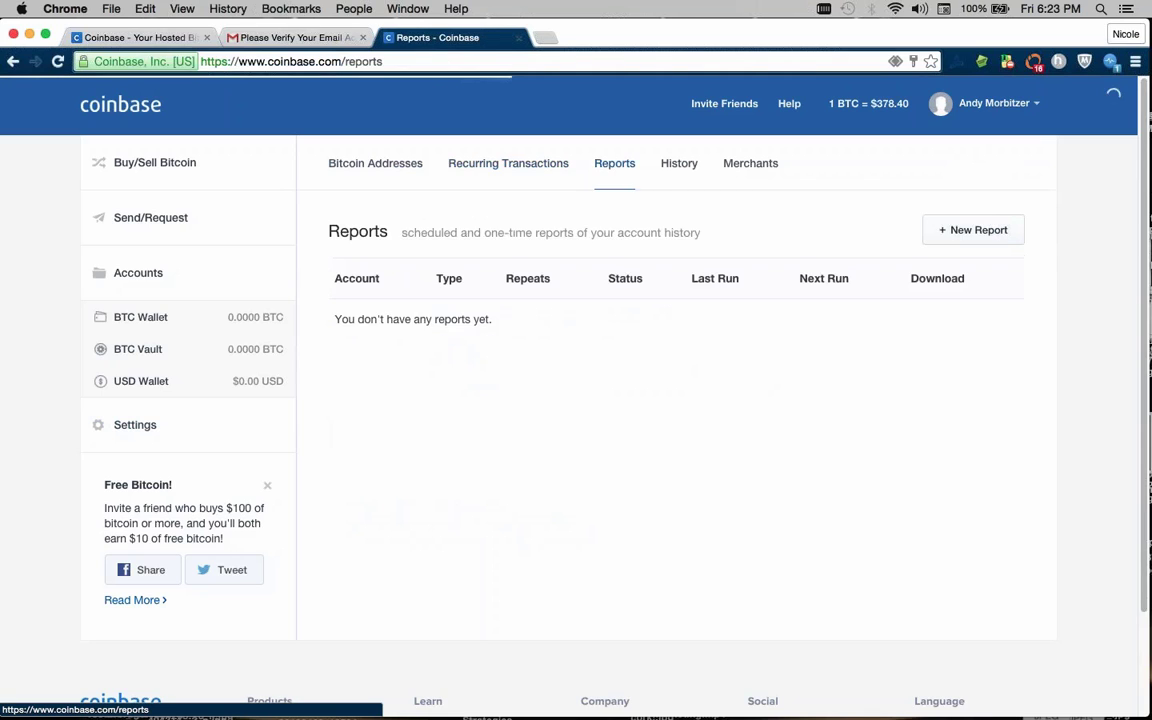
{"action": "left_click", "coordinate": [679, 168]}
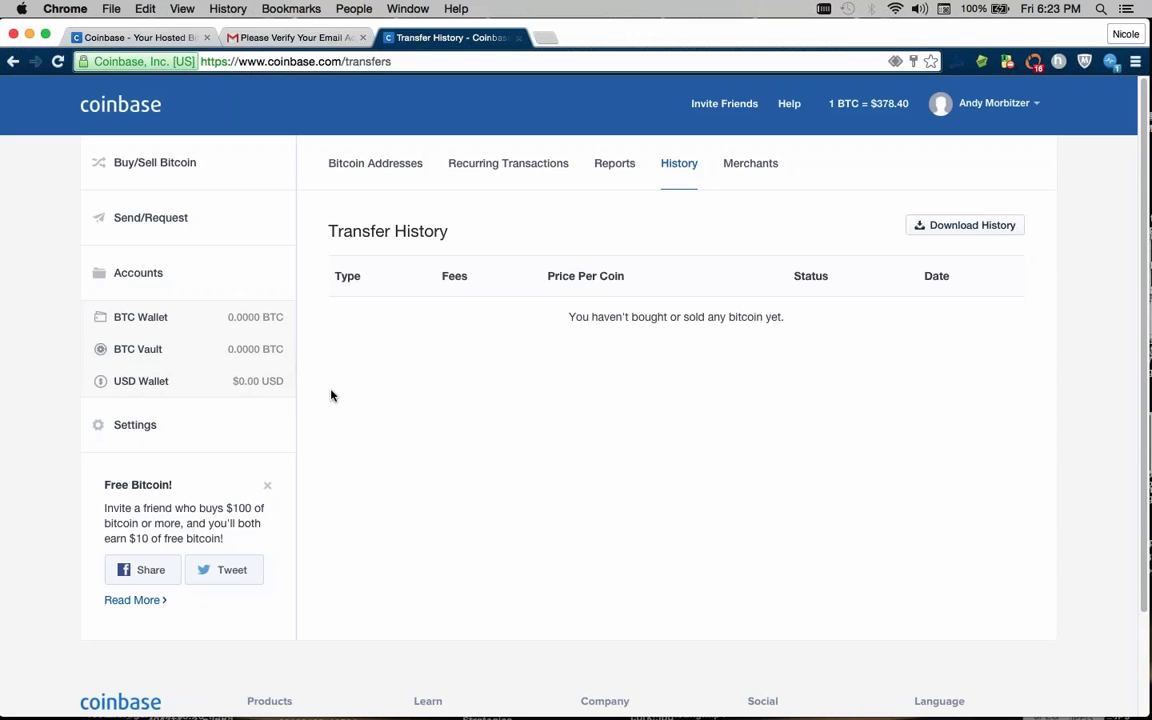
Switch to the Buy Bitcoin page, funded by Bank of America into the BTC Wallet.
{"action": "scroll", "coordinate": [364, 403], "scroll_direction": "down", "scroll_amount": 3}
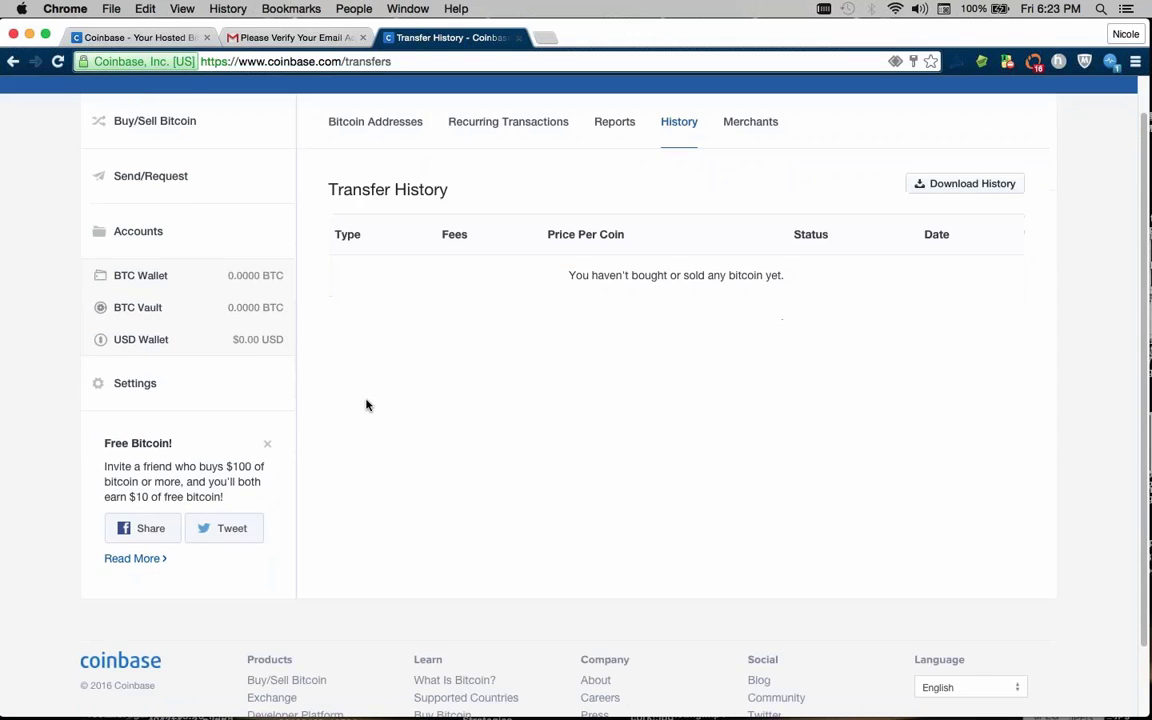
{"action": "scroll", "coordinate": [365, 404], "scroll_direction": "up", "scroll_amount": 3}
{"action": "left_click", "coordinate": [149, 171]}
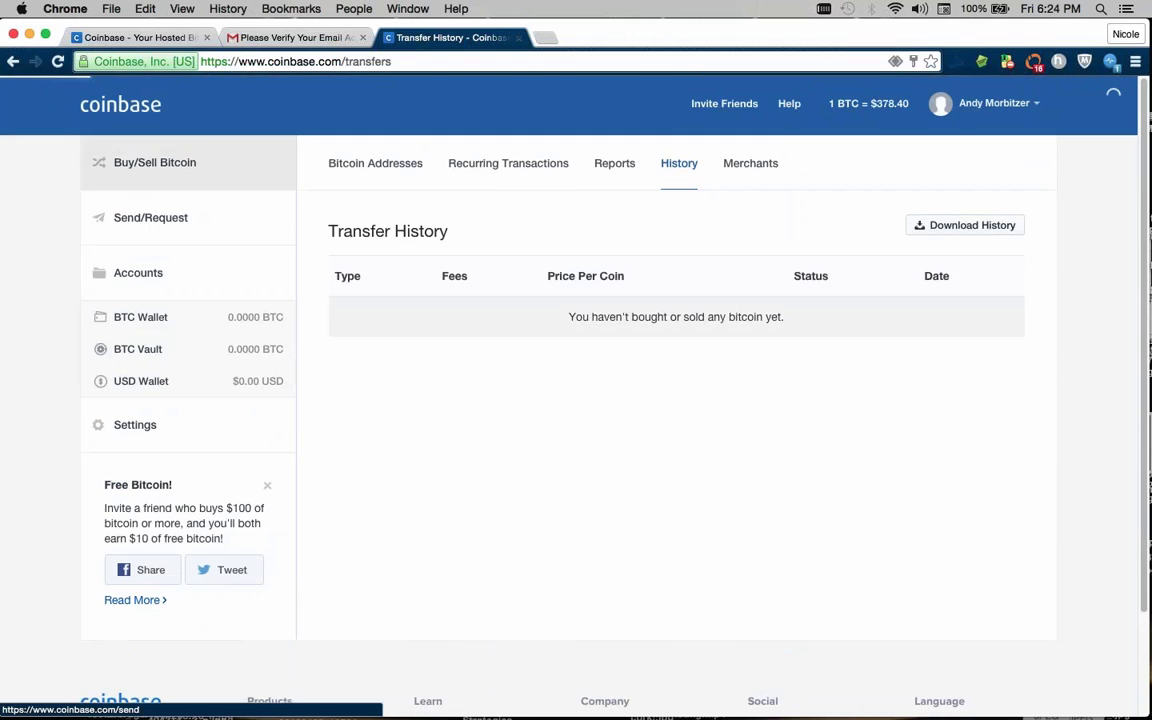